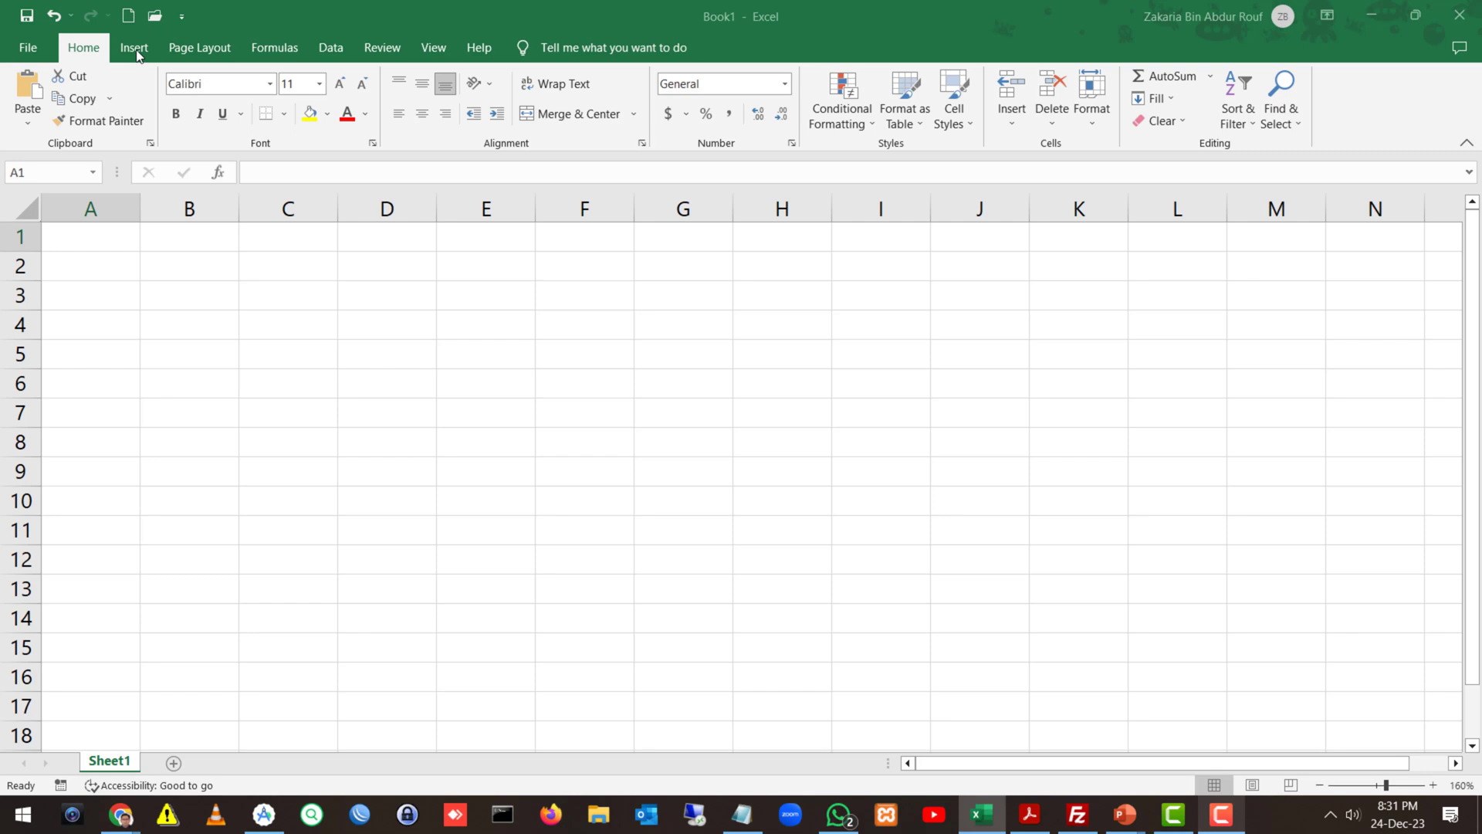
click(135, 49)
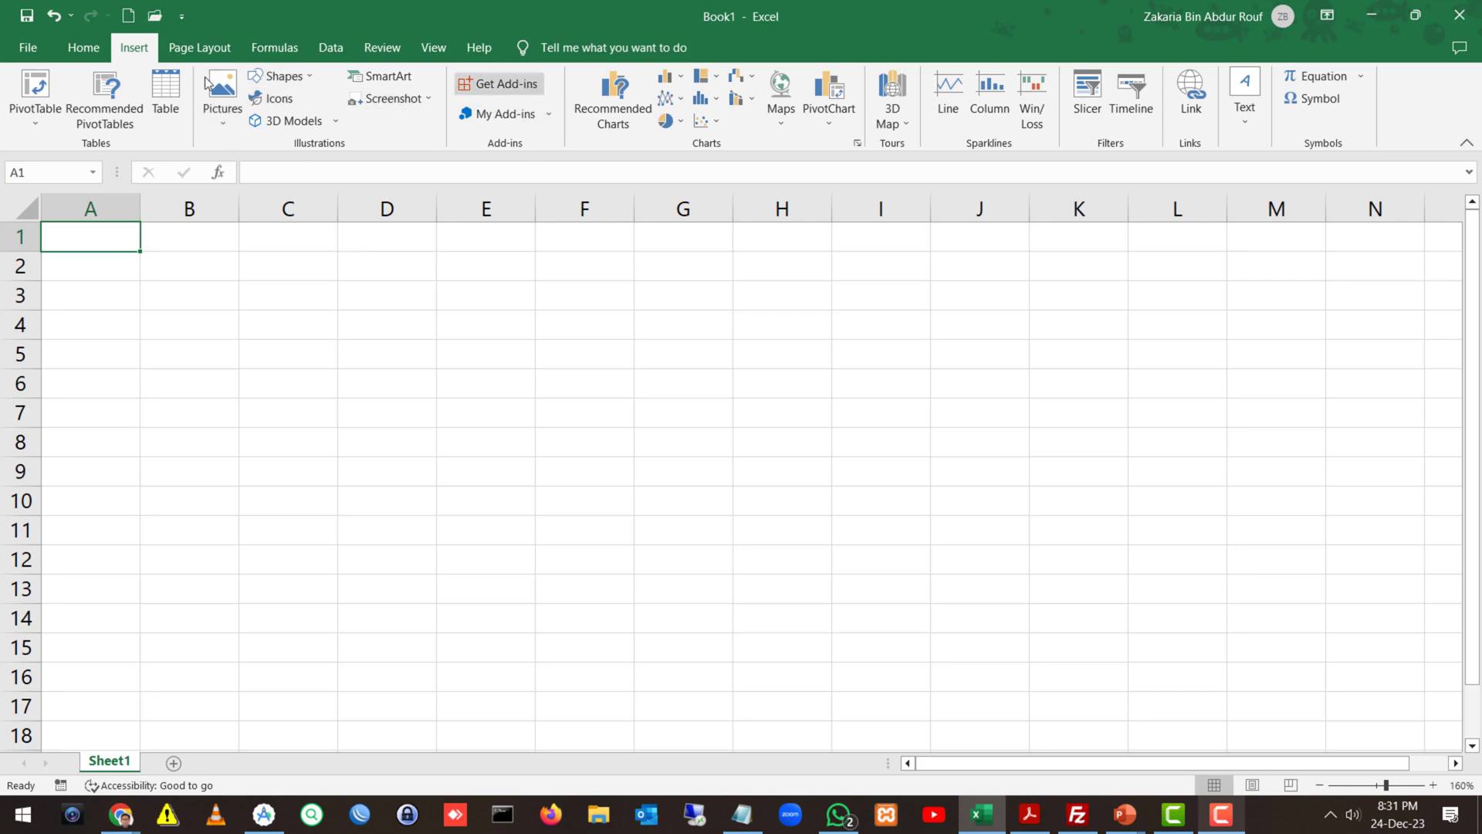
click(98, 55)
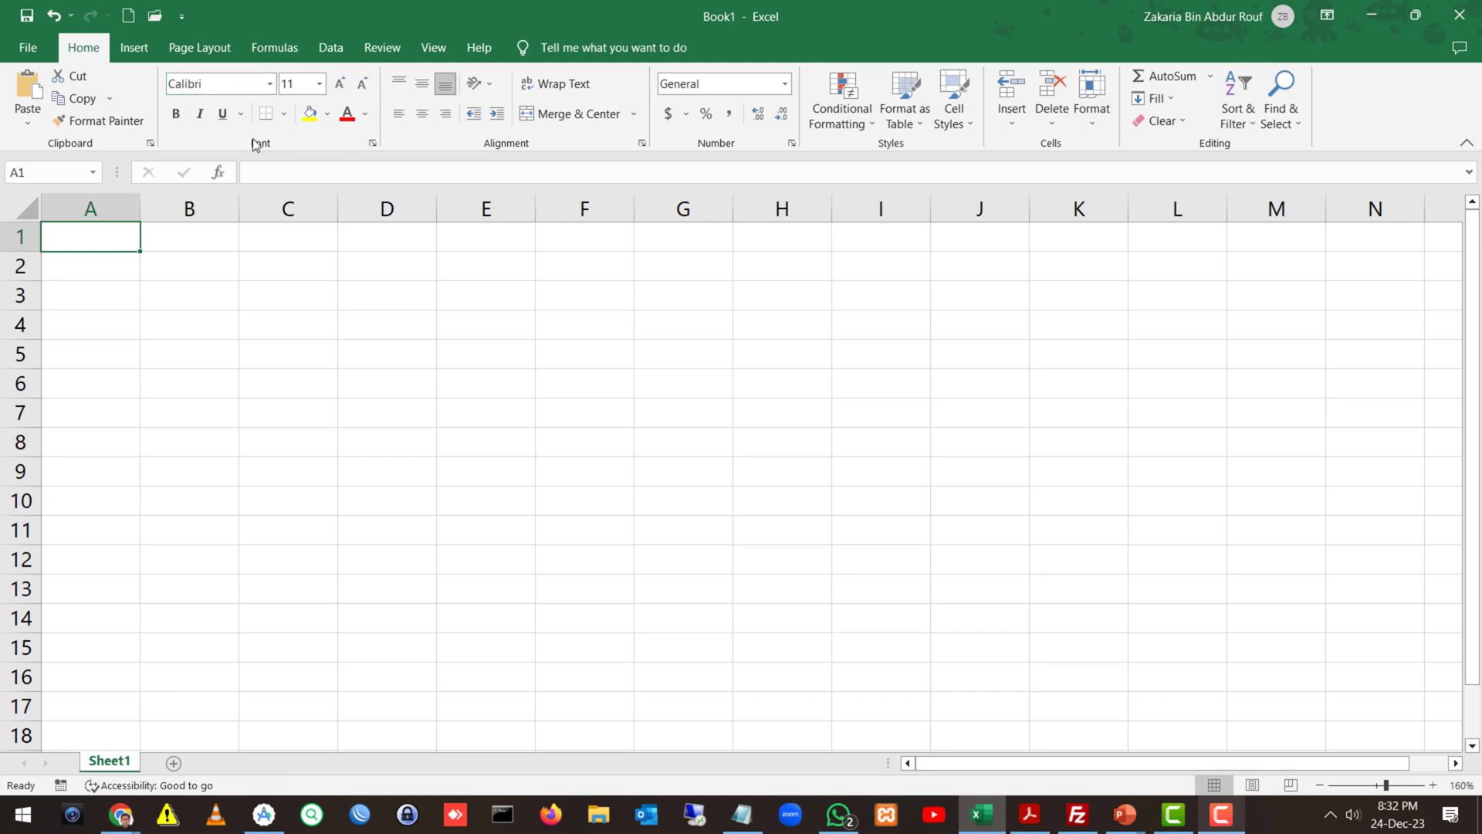
Step: Examine the font and protection settings in cell A1's Format Cells dialog, closing it without changes
click(373, 143)
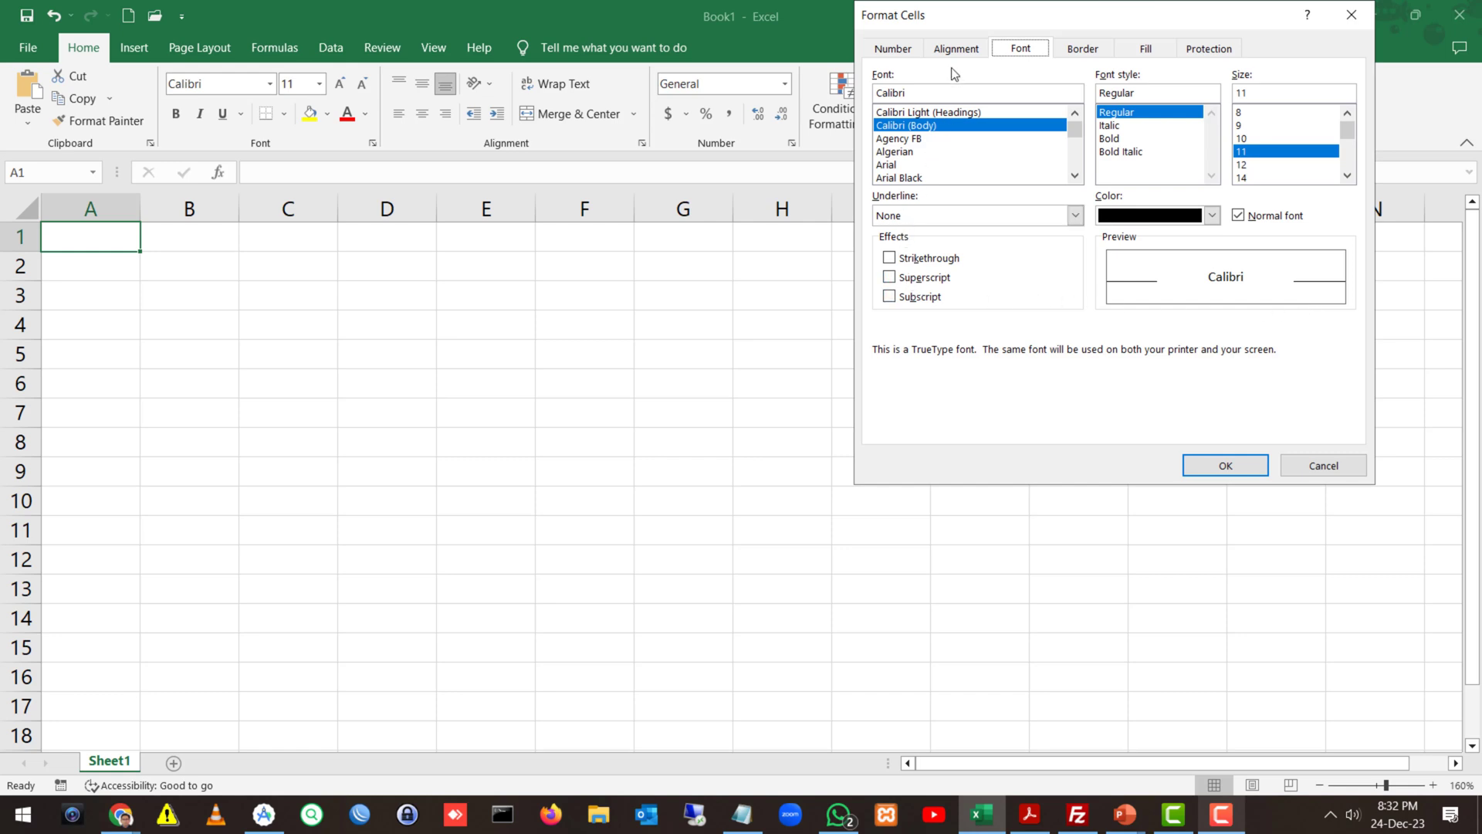
drag(942, 25, 587, 151)
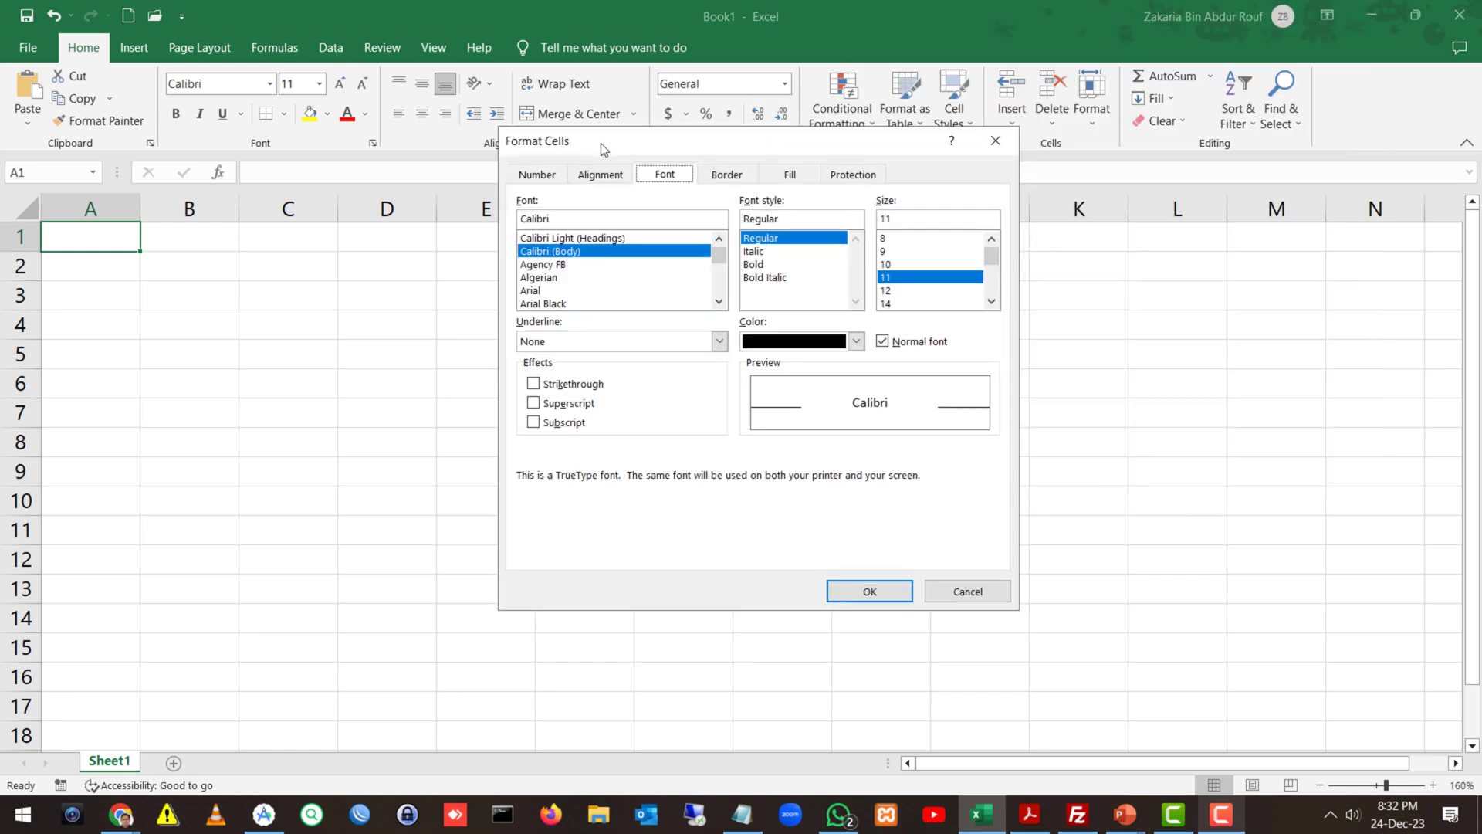
drag(428, 428, 235, 611)
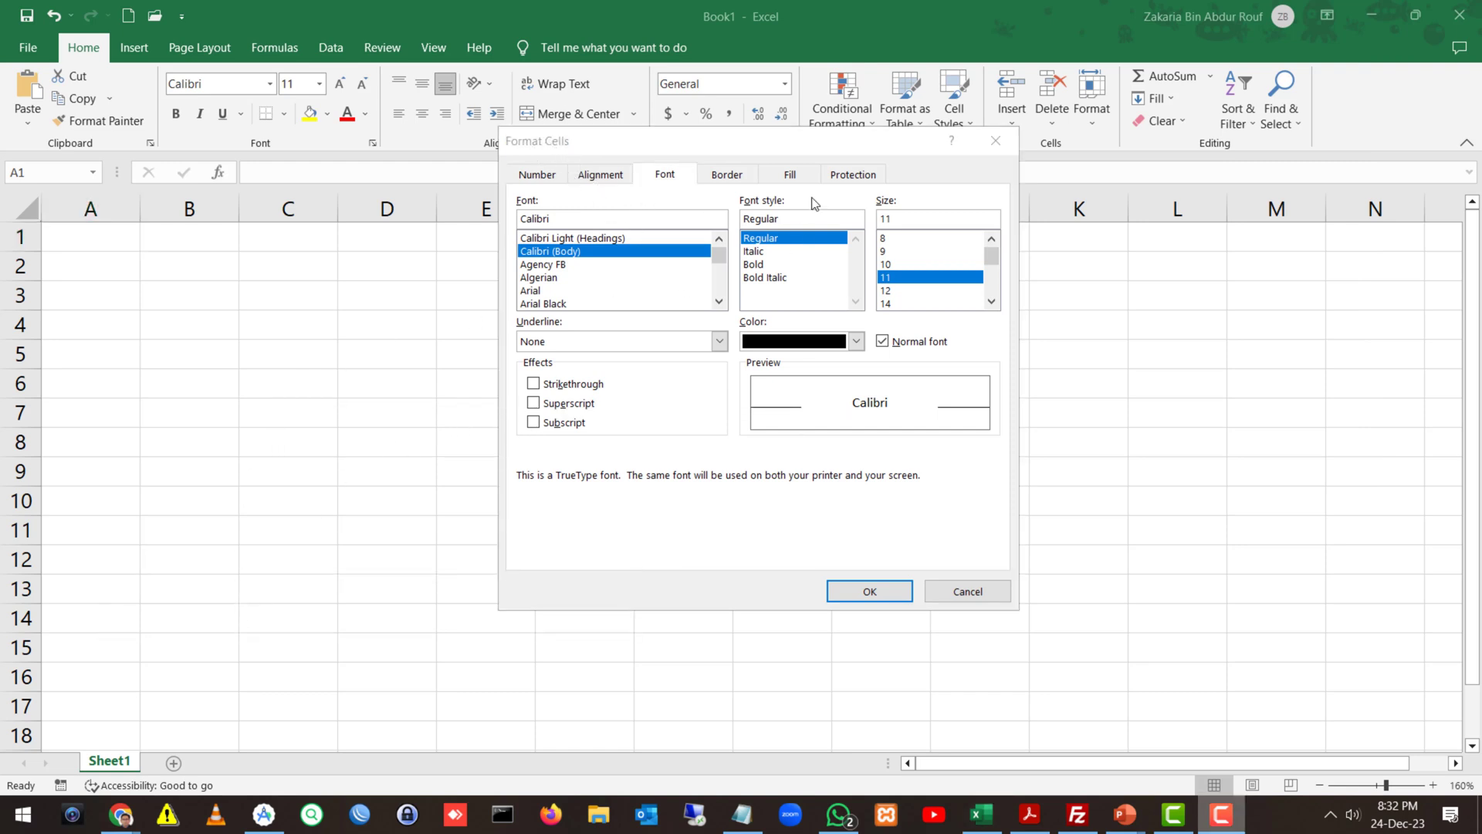
click(838, 181)
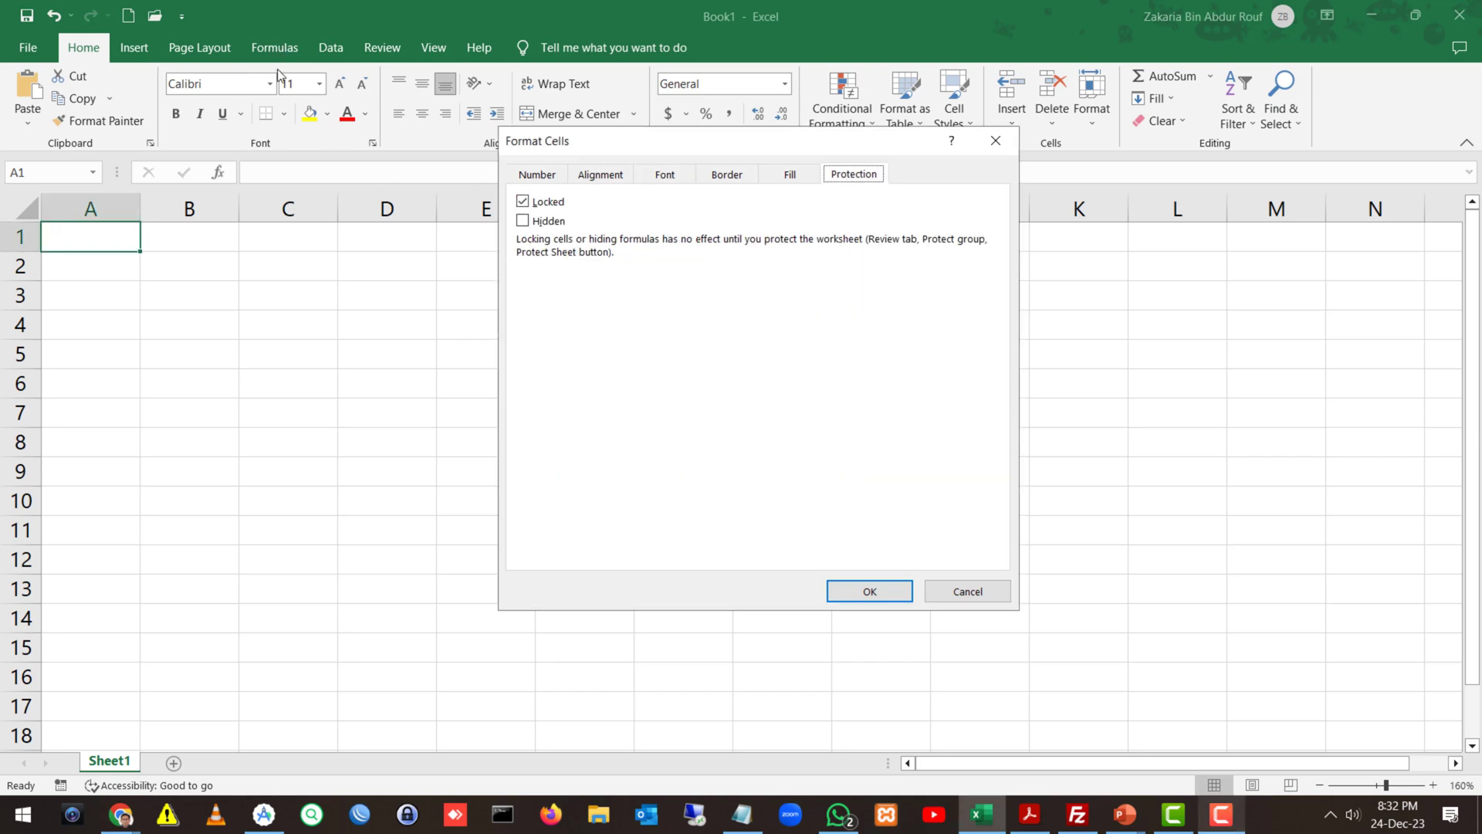
click(980, 594)
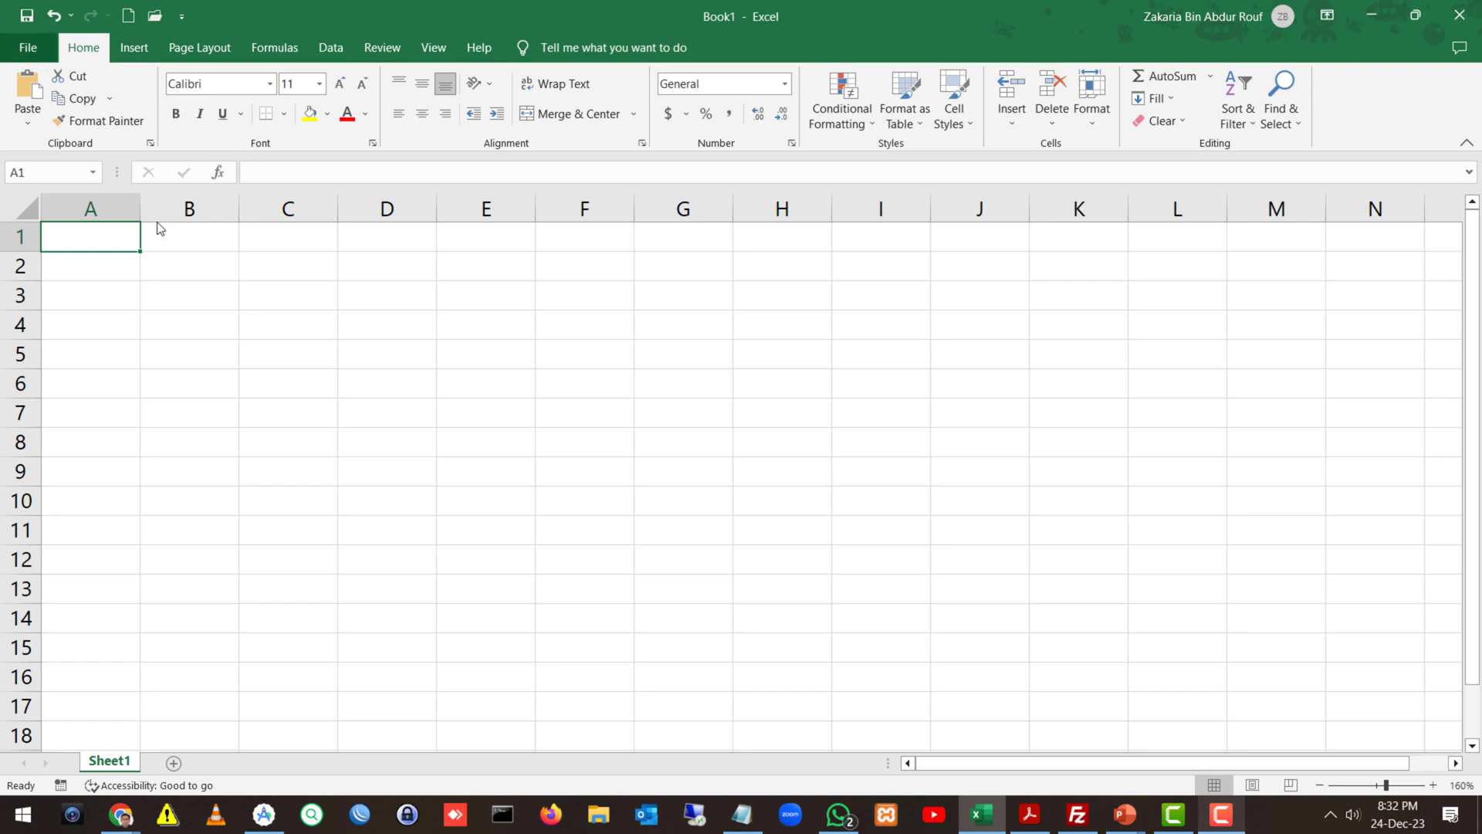
click(524, 606)
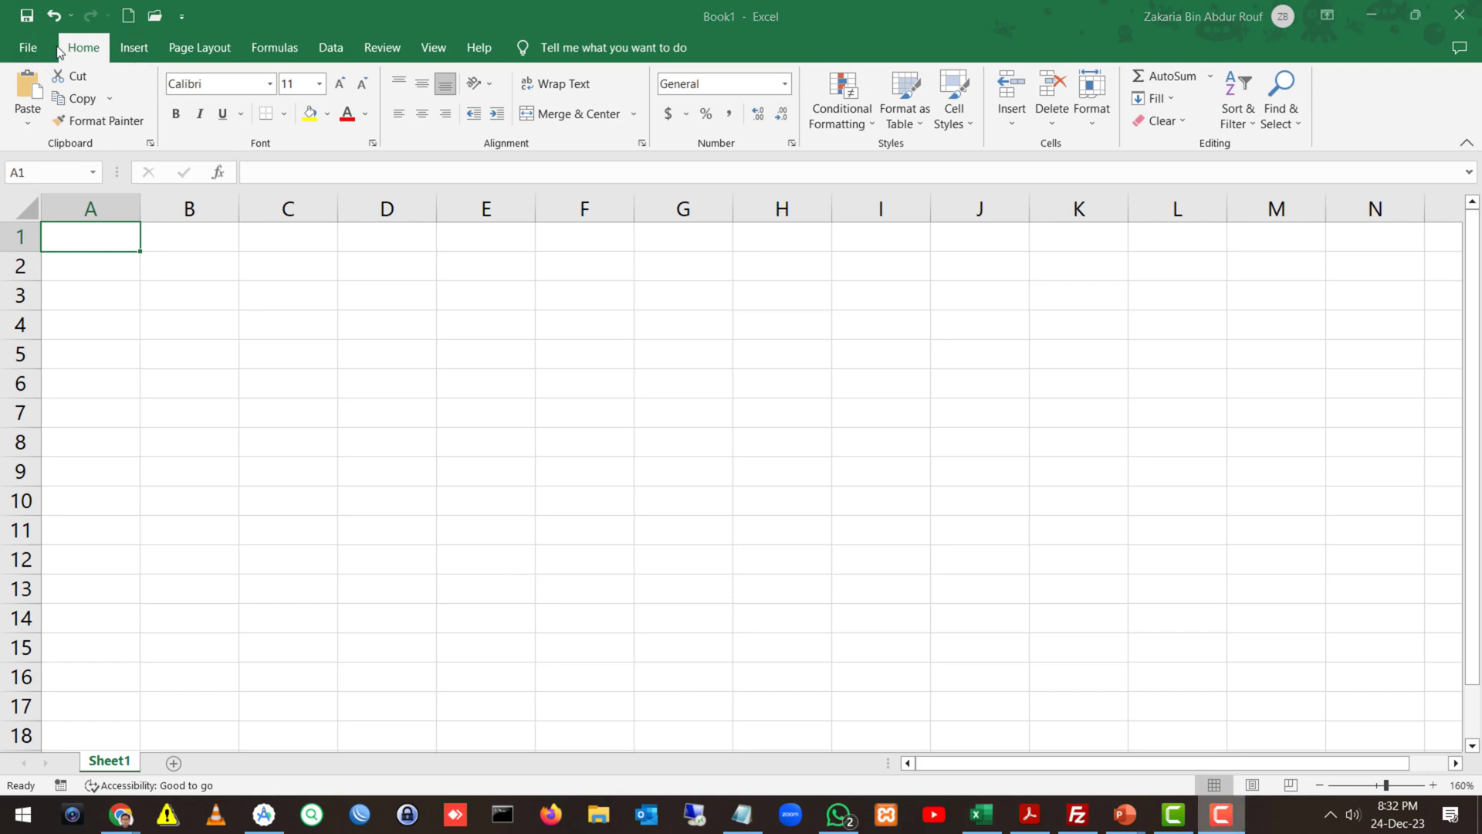
Step: Set the Office theme to Black in the general Excel options
click(17, 49)
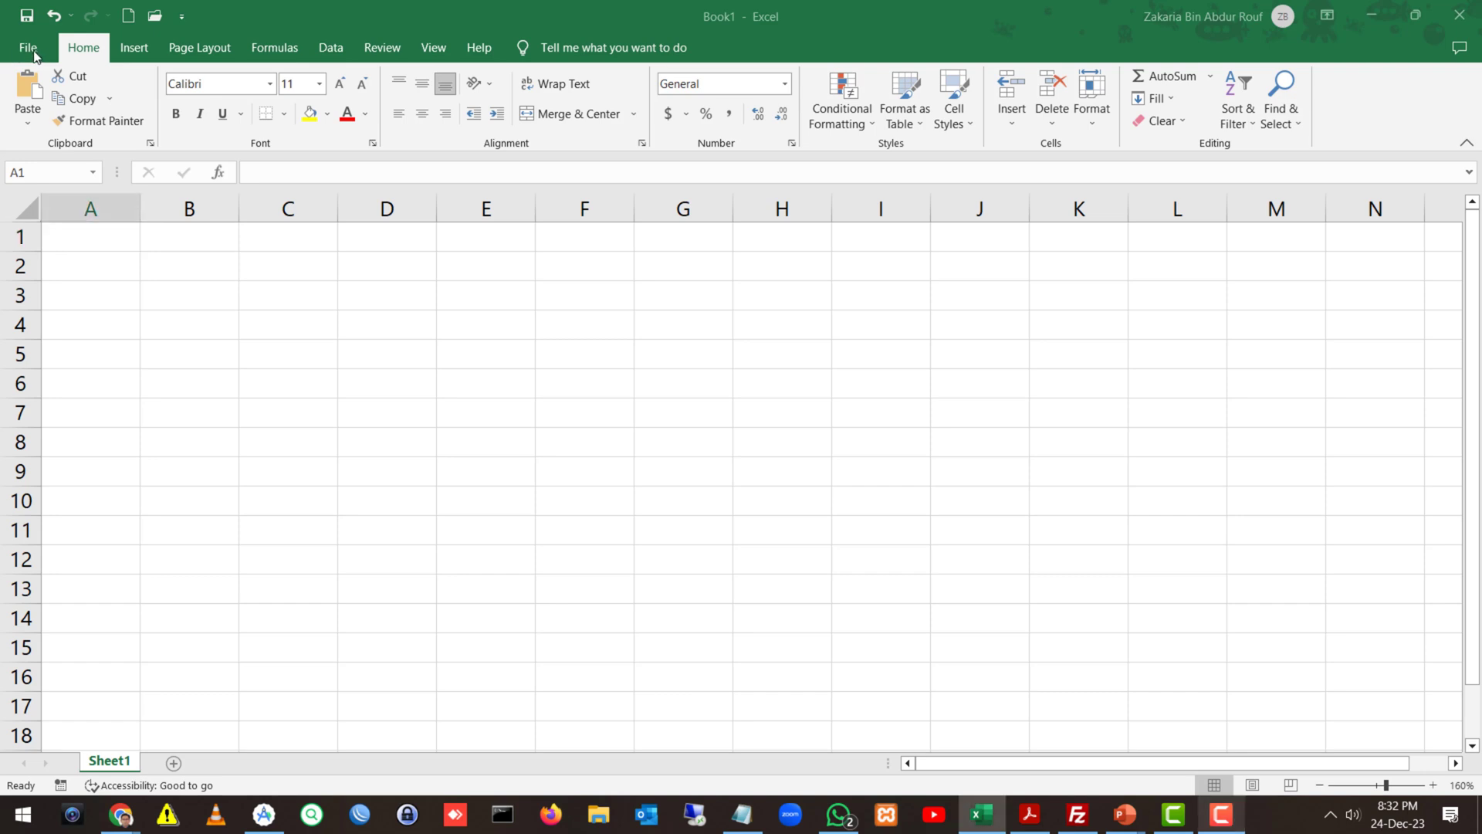
click(31, 49)
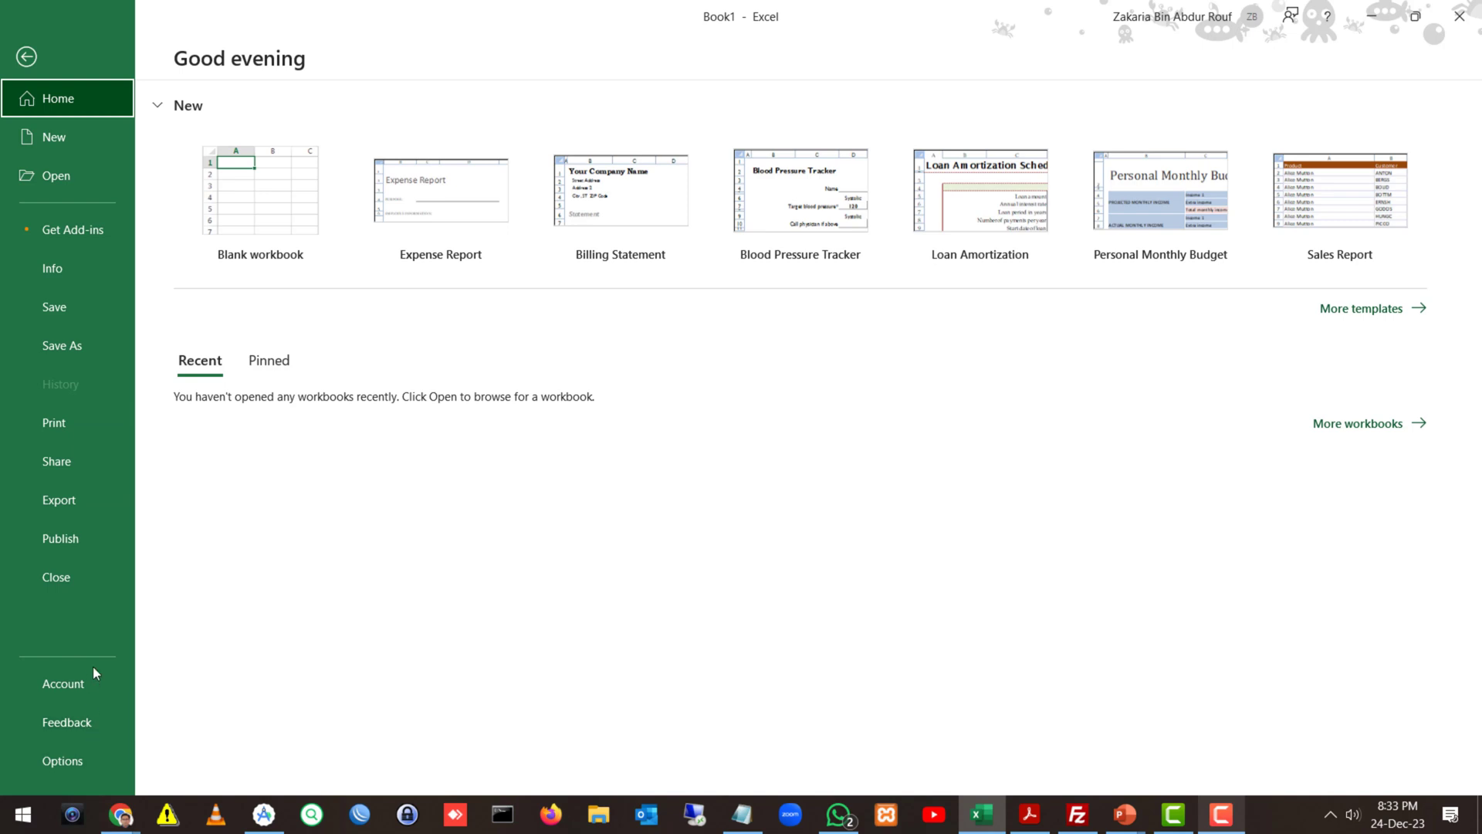
drag(820, 436, 882, 326)
click(53, 762)
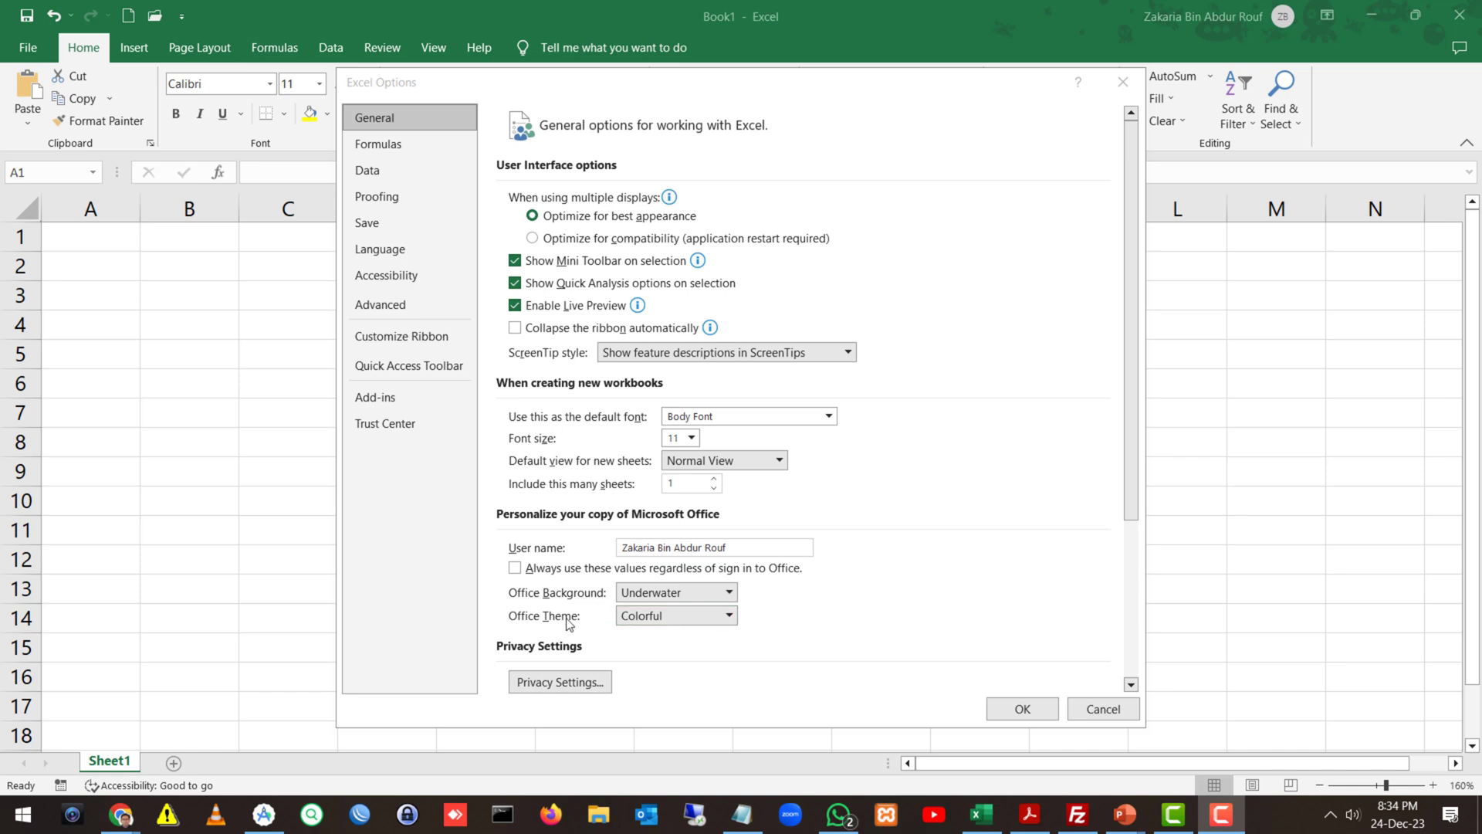
click(687, 619)
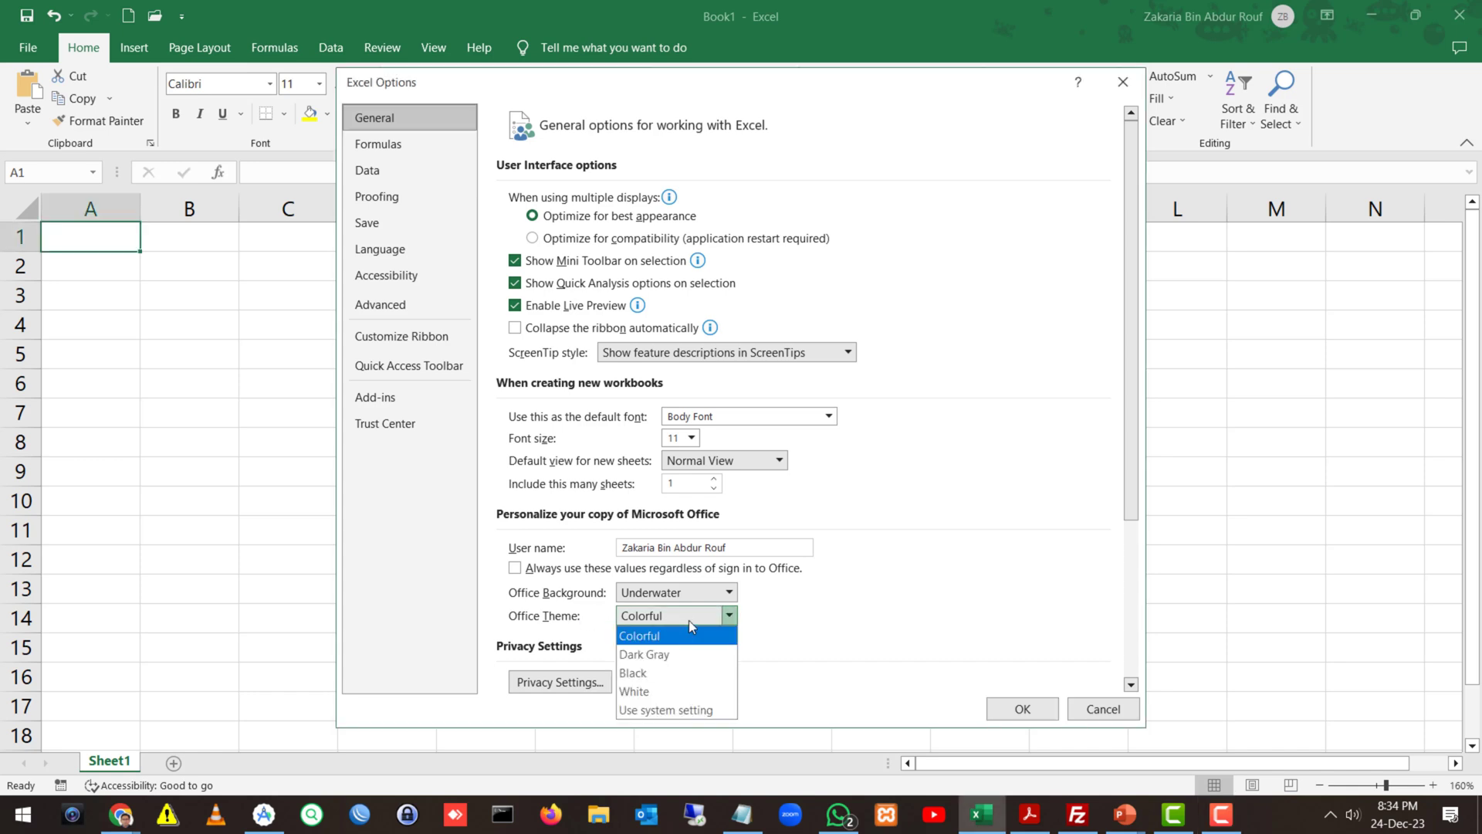
click(667, 673)
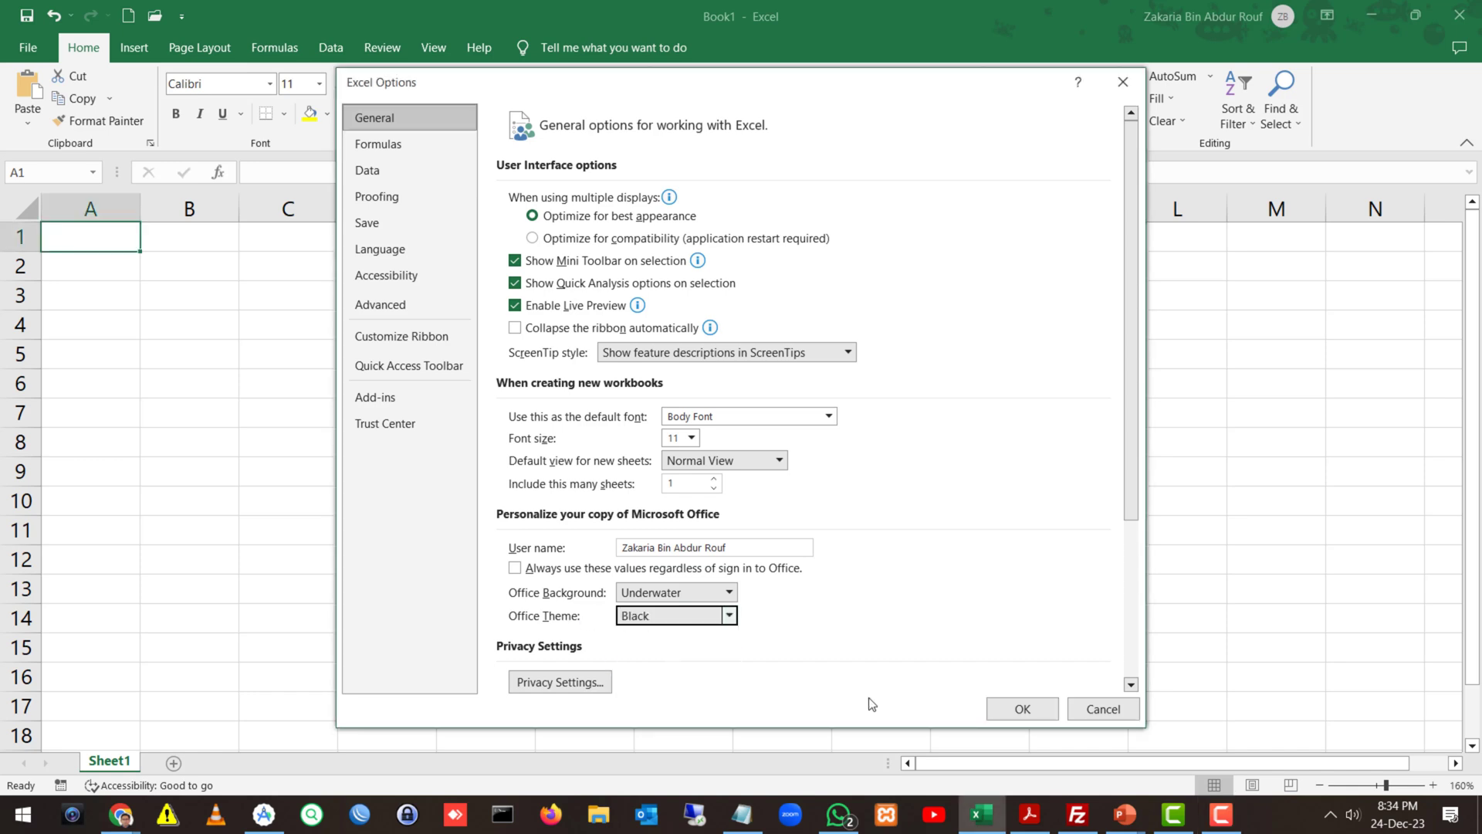
click(1023, 708)
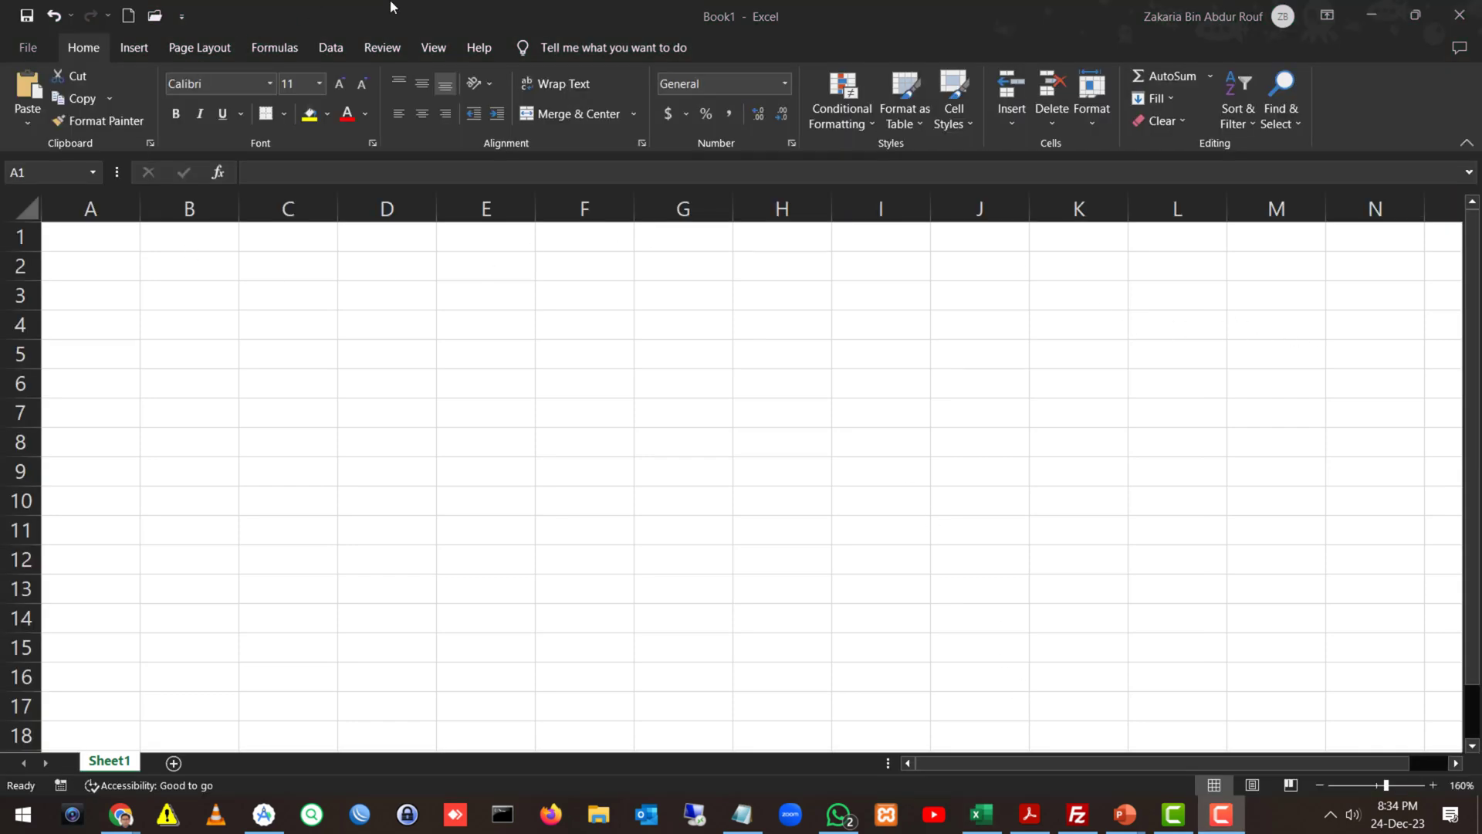
Step: Set the Office theme back to Colorful in the general Excel options
click(20, 47)
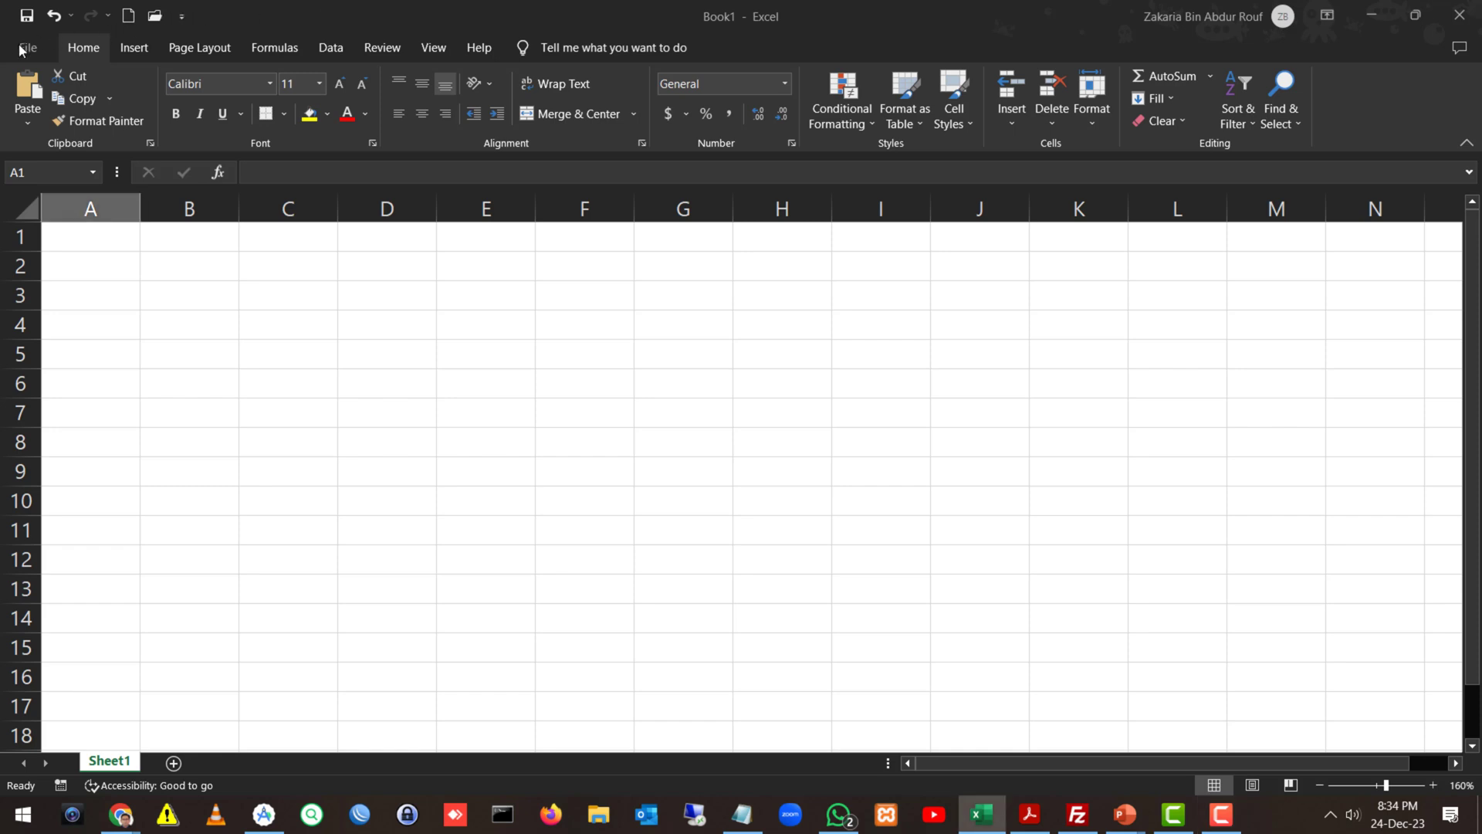
click(1293, 328)
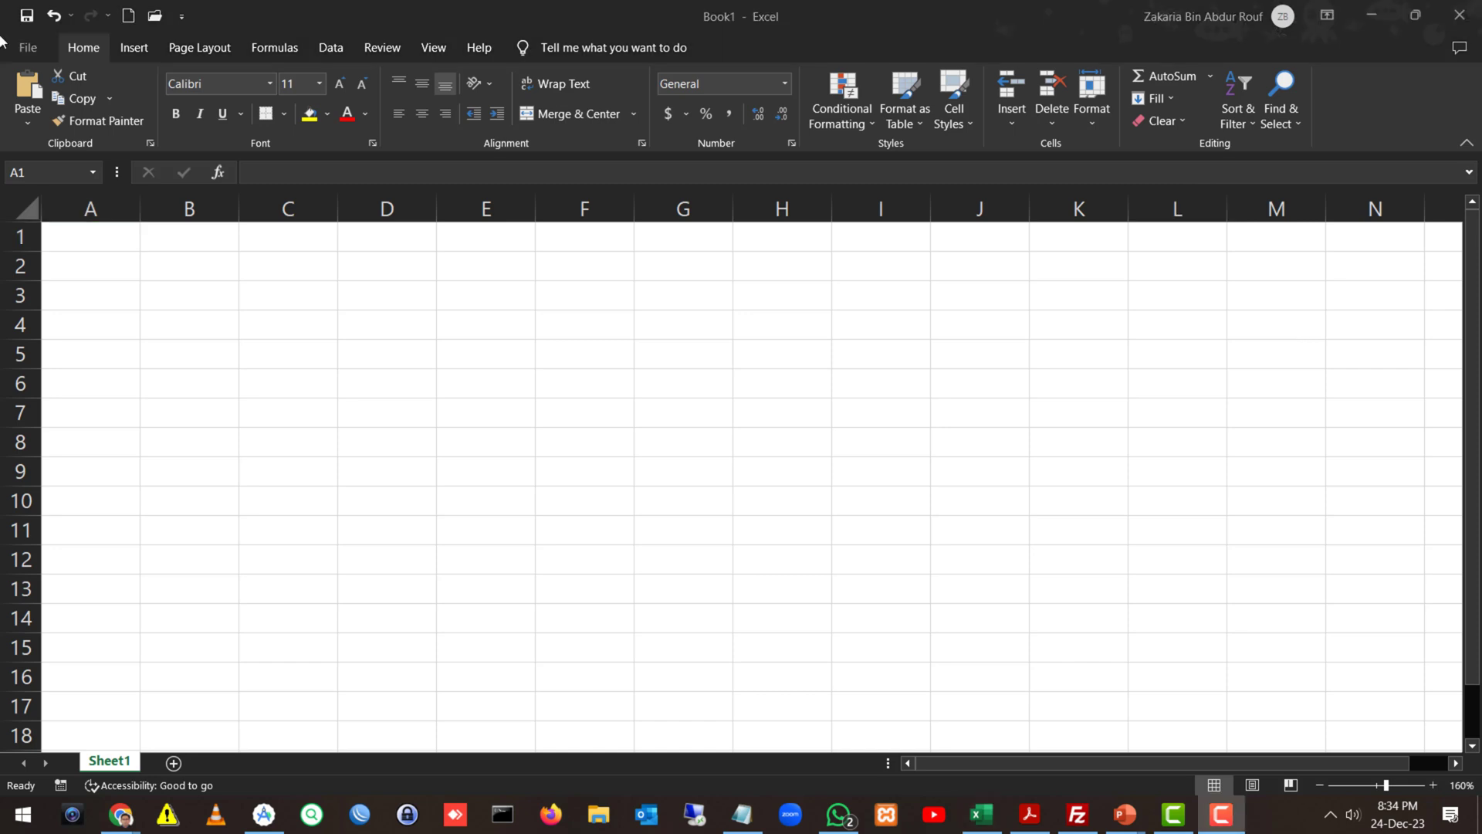
click(26, 52)
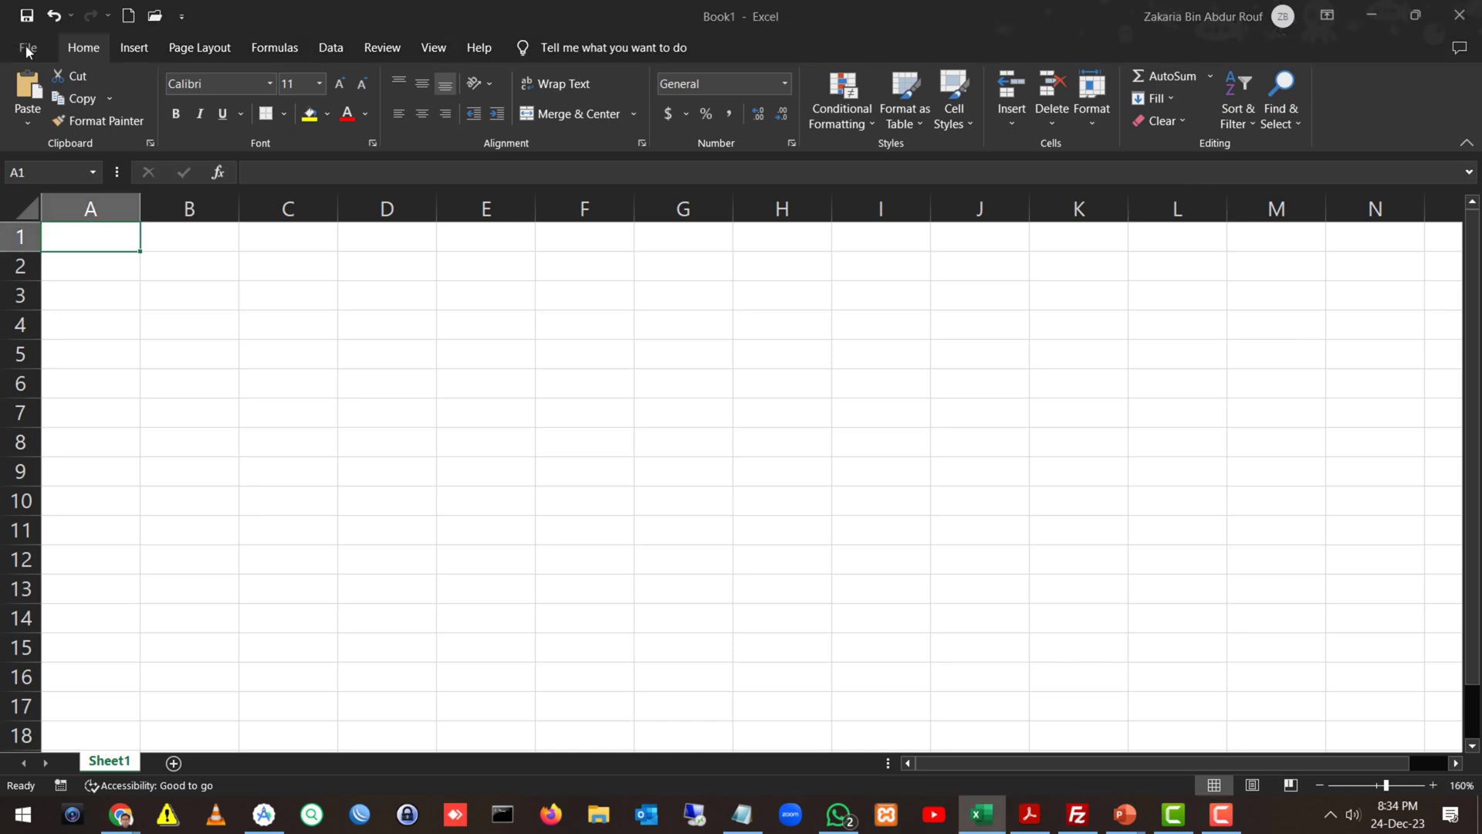
click(27, 51)
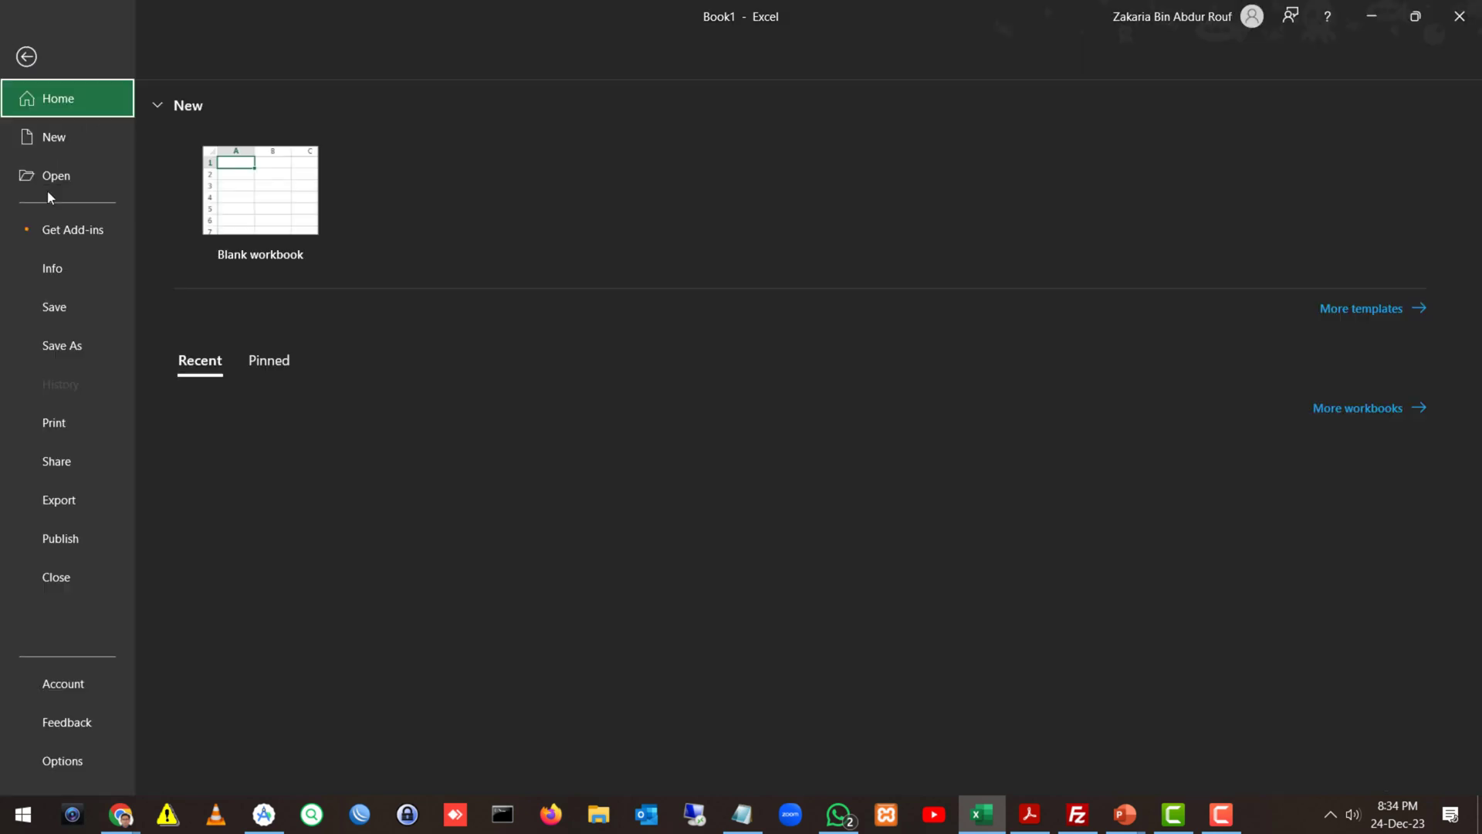
click(81, 761)
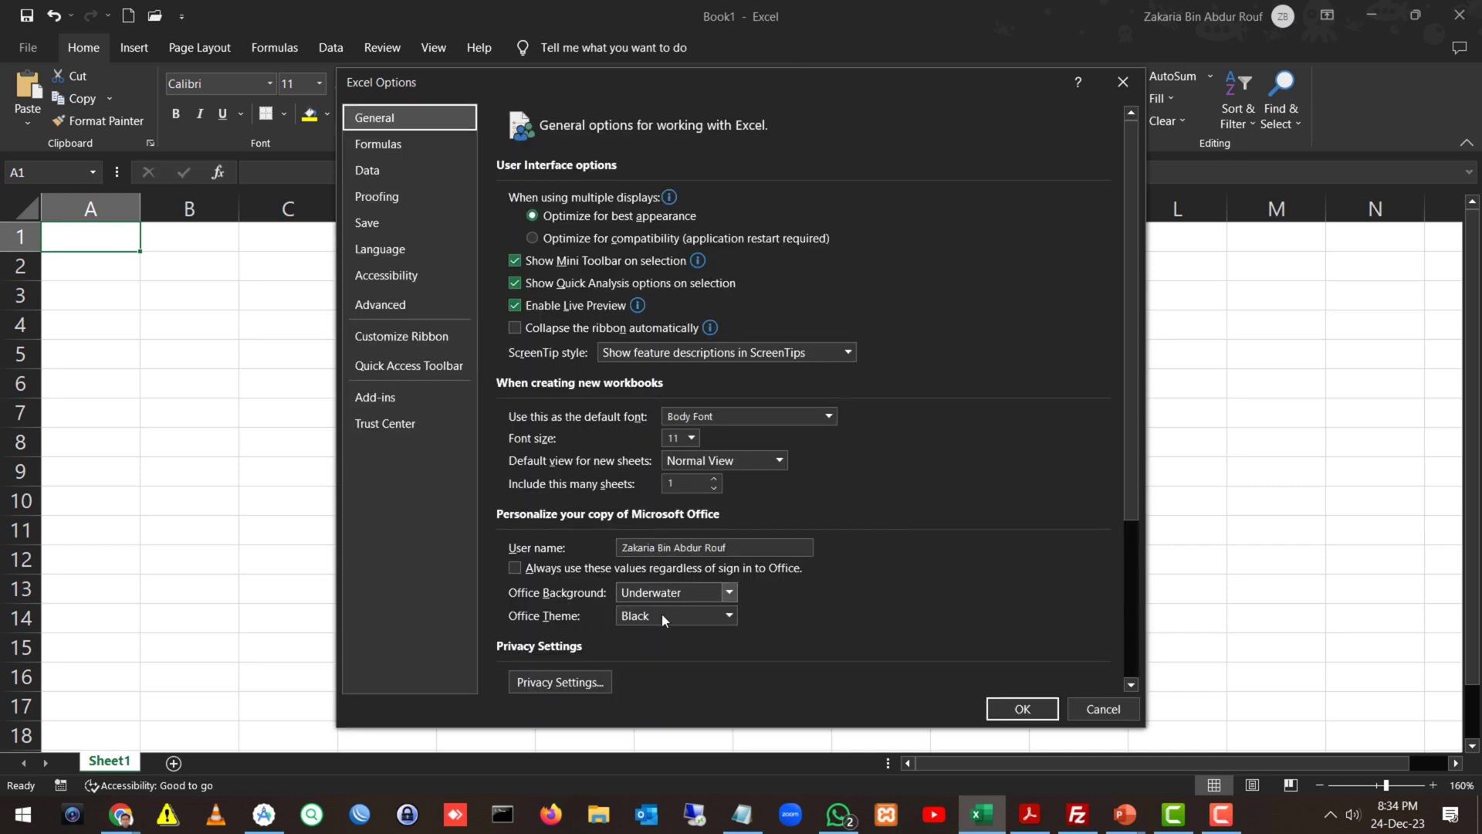
click(728, 618)
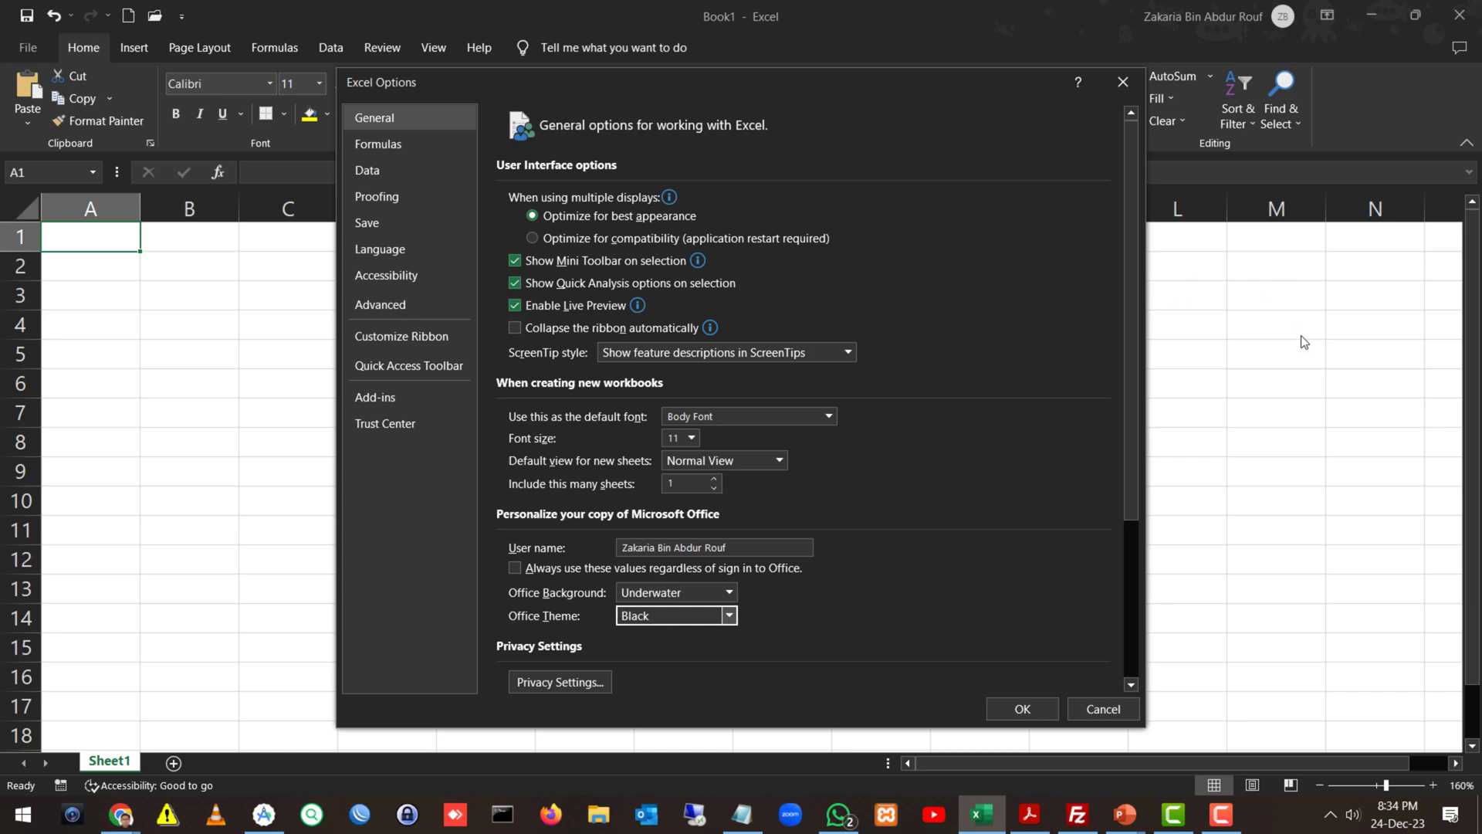
click(715, 616)
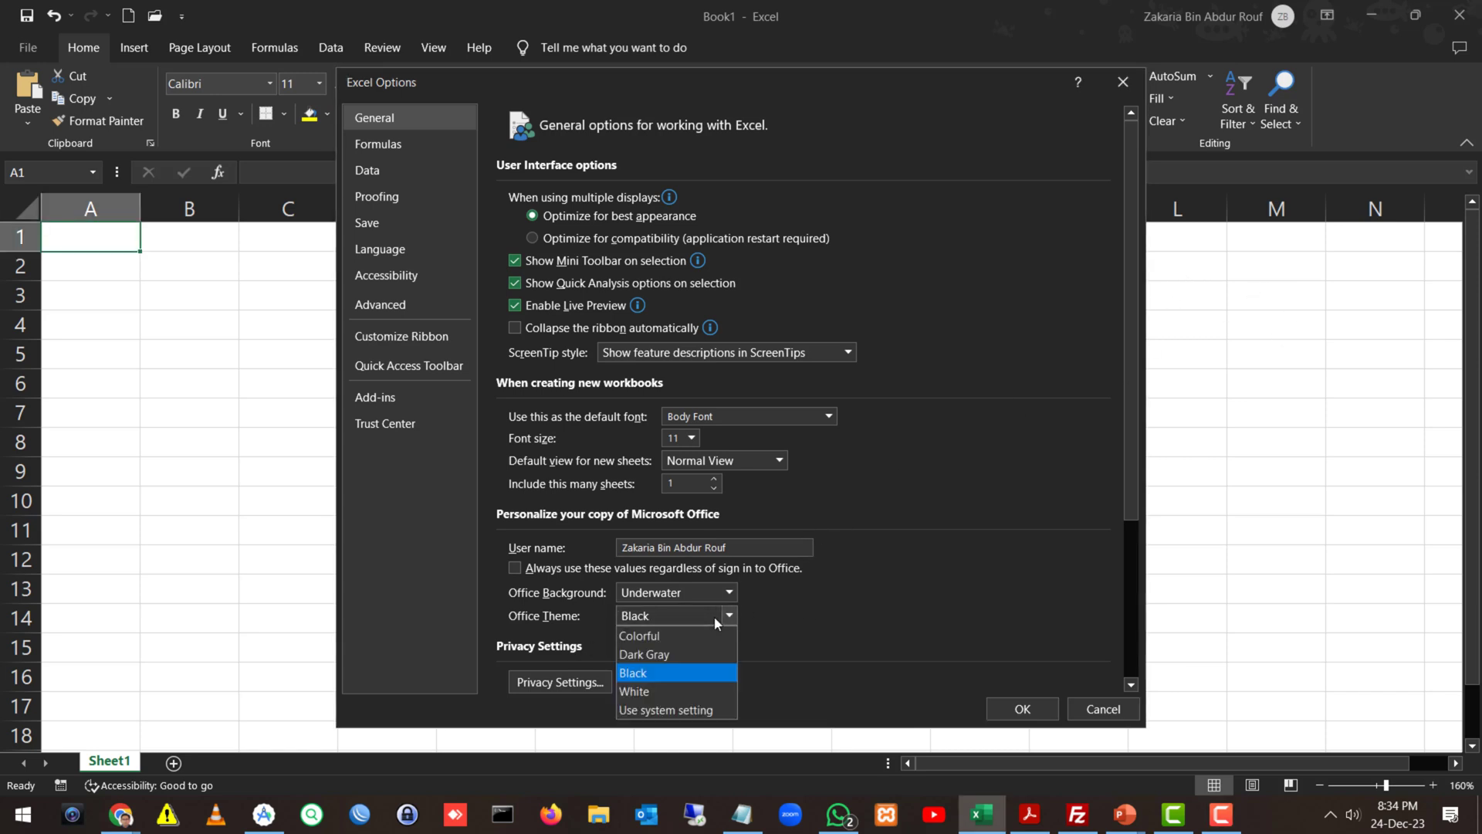
click(683, 635)
click(1022, 708)
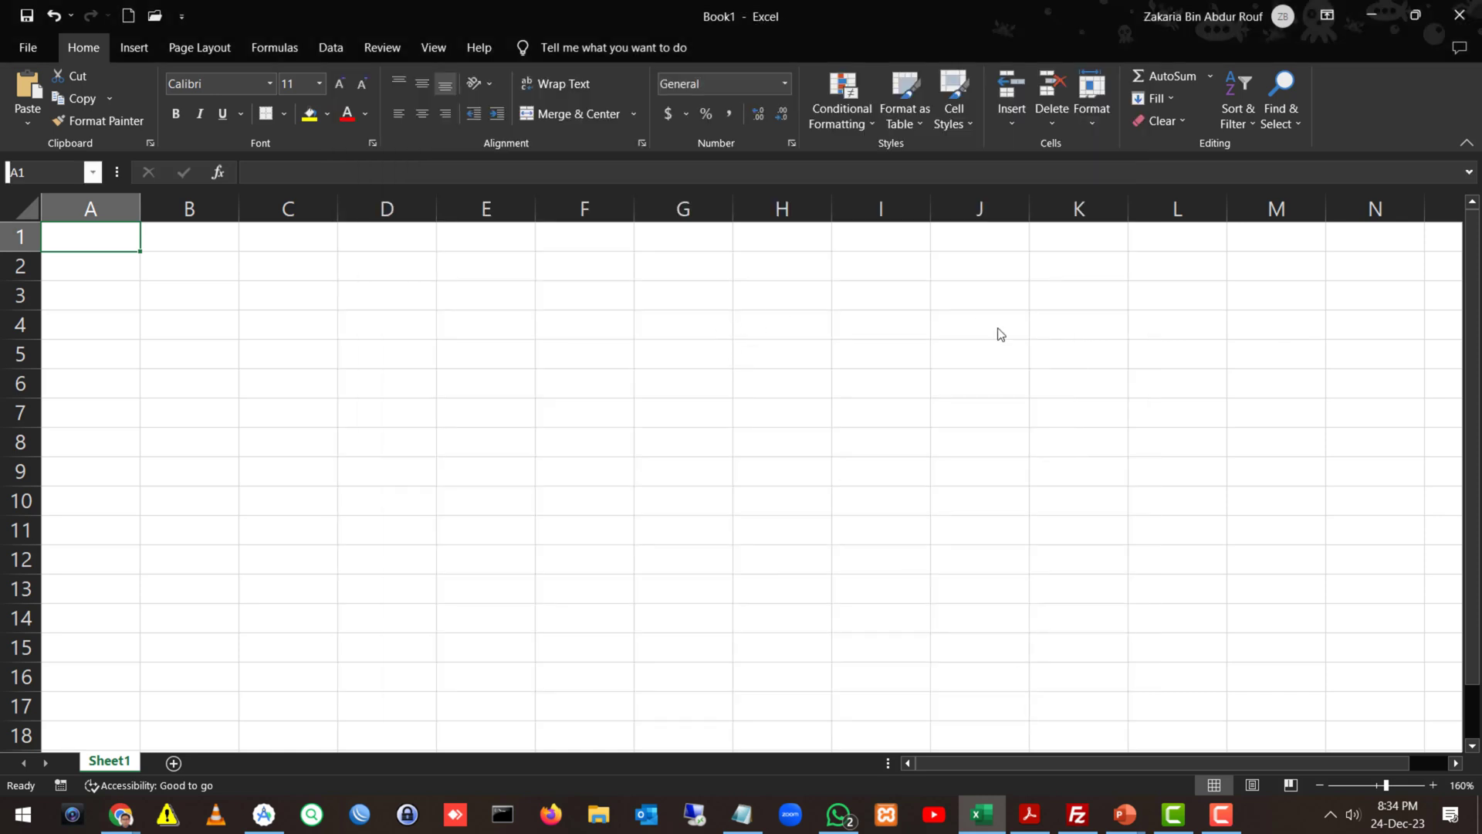
click(1293, 326)
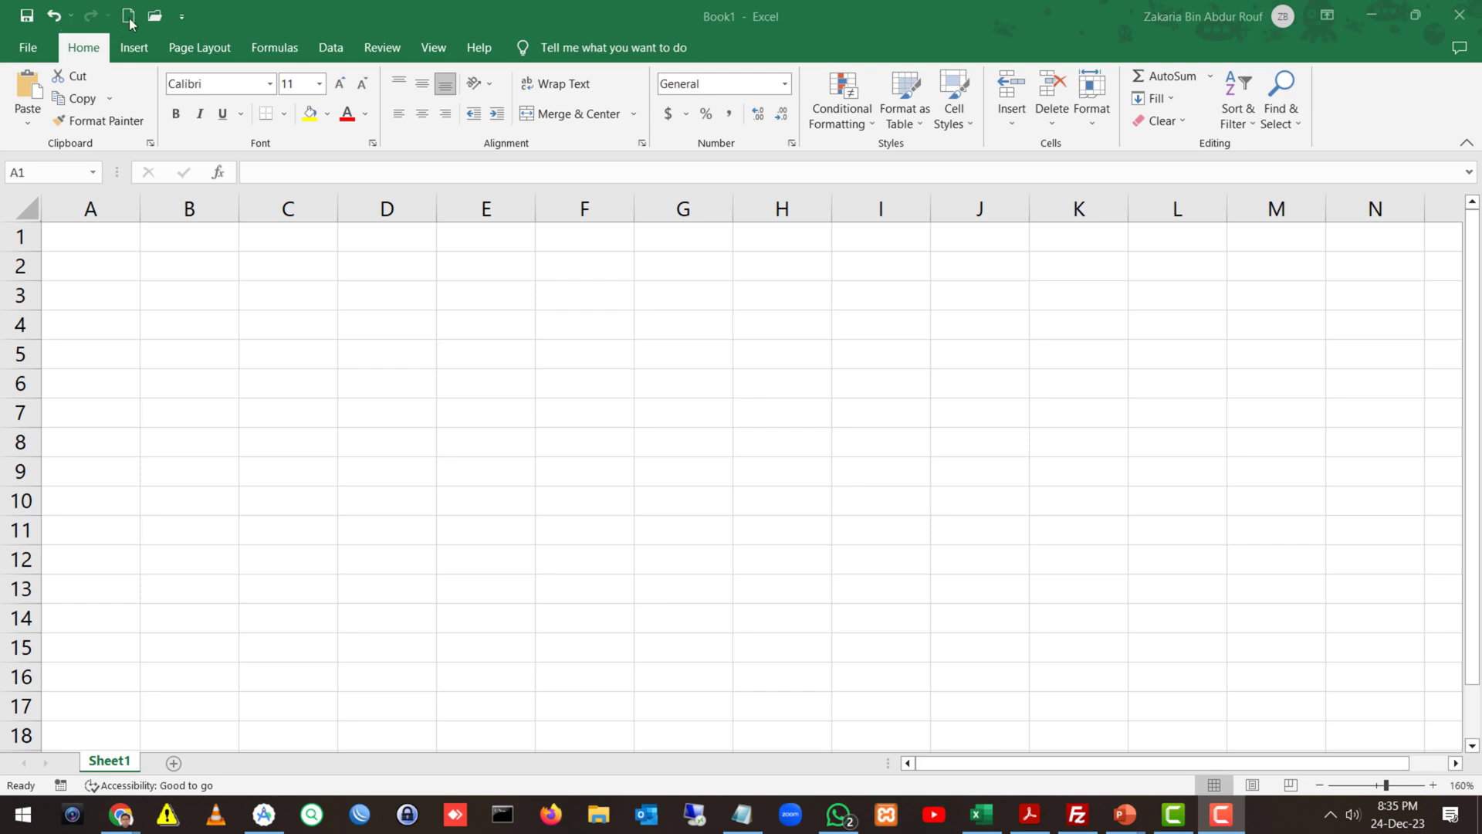
Step: Add the Email and Quick Print commands to the Quick Access Toolbar
click(184, 16)
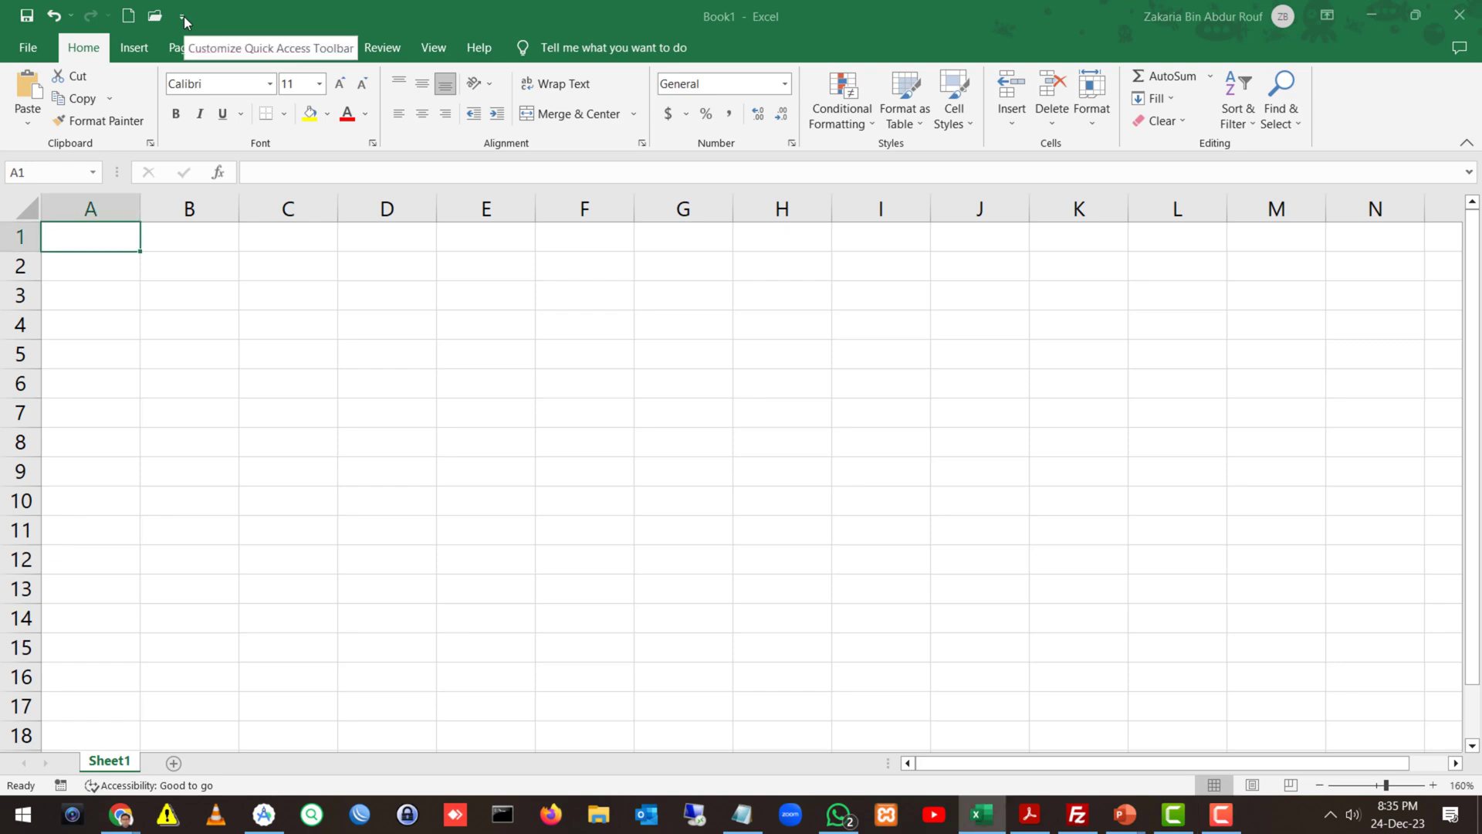
click(183, 16)
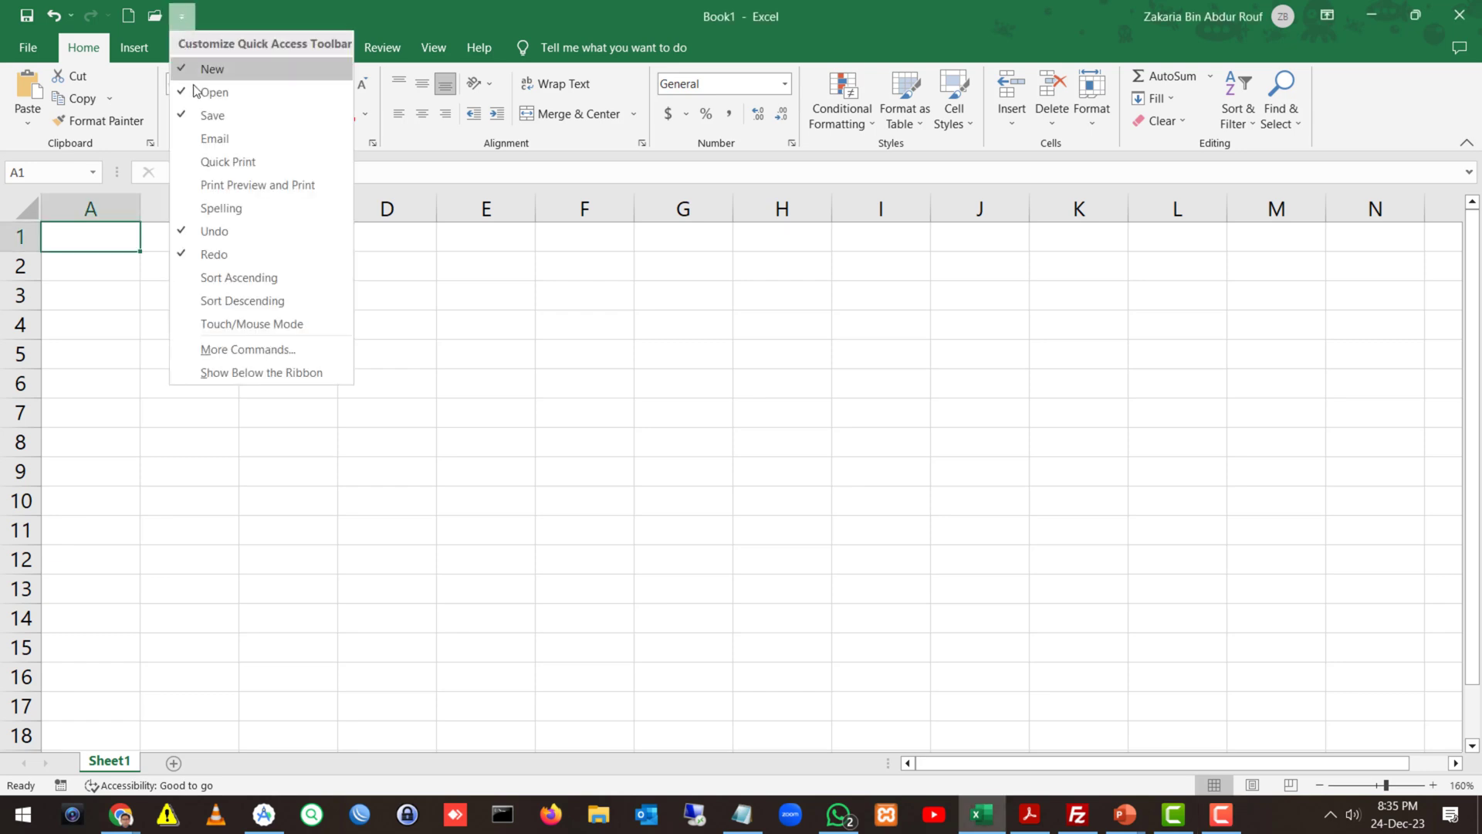
click(200, 140)
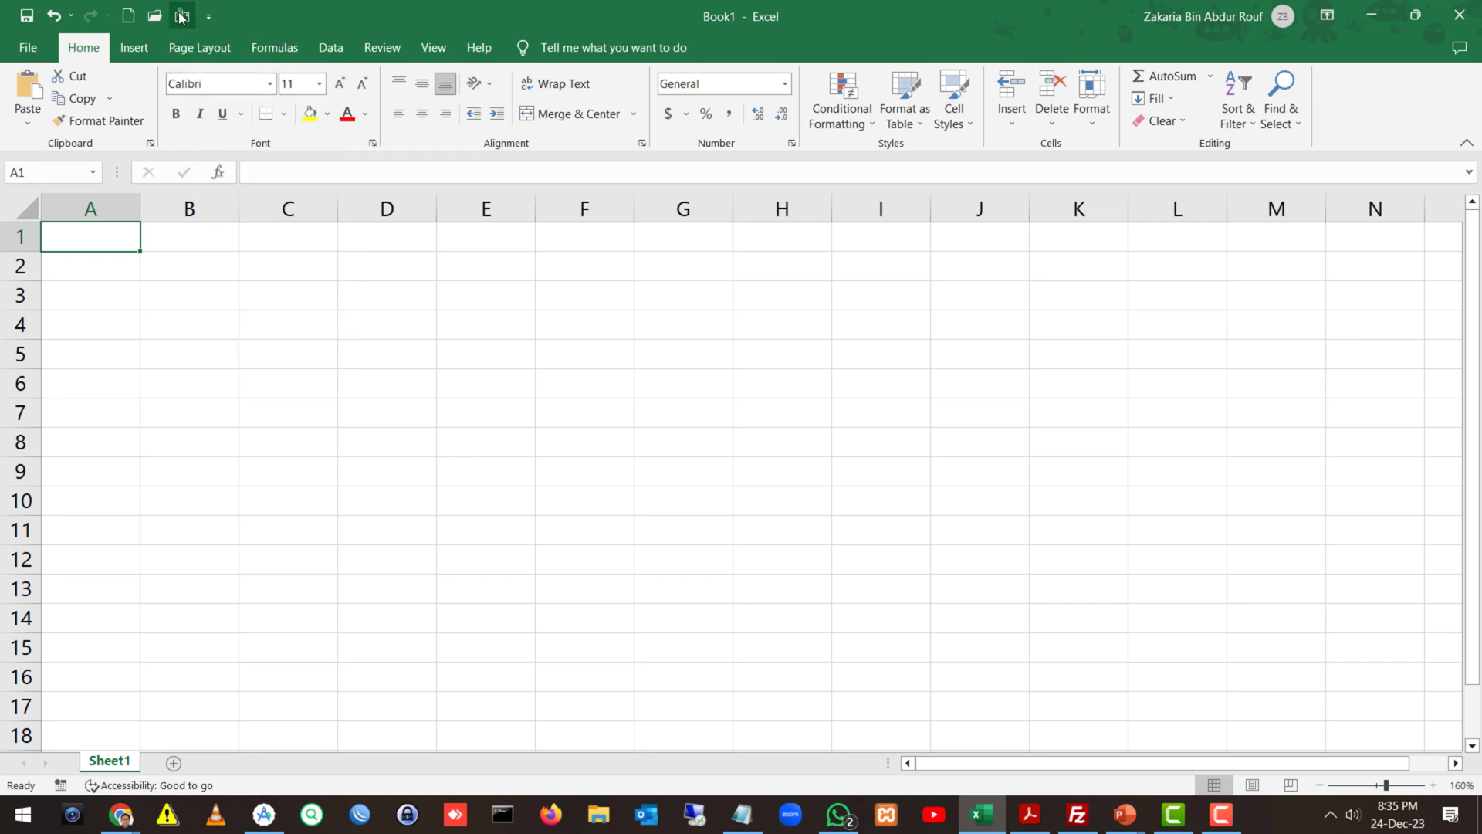
click(214, 17)
click(1297, 326)
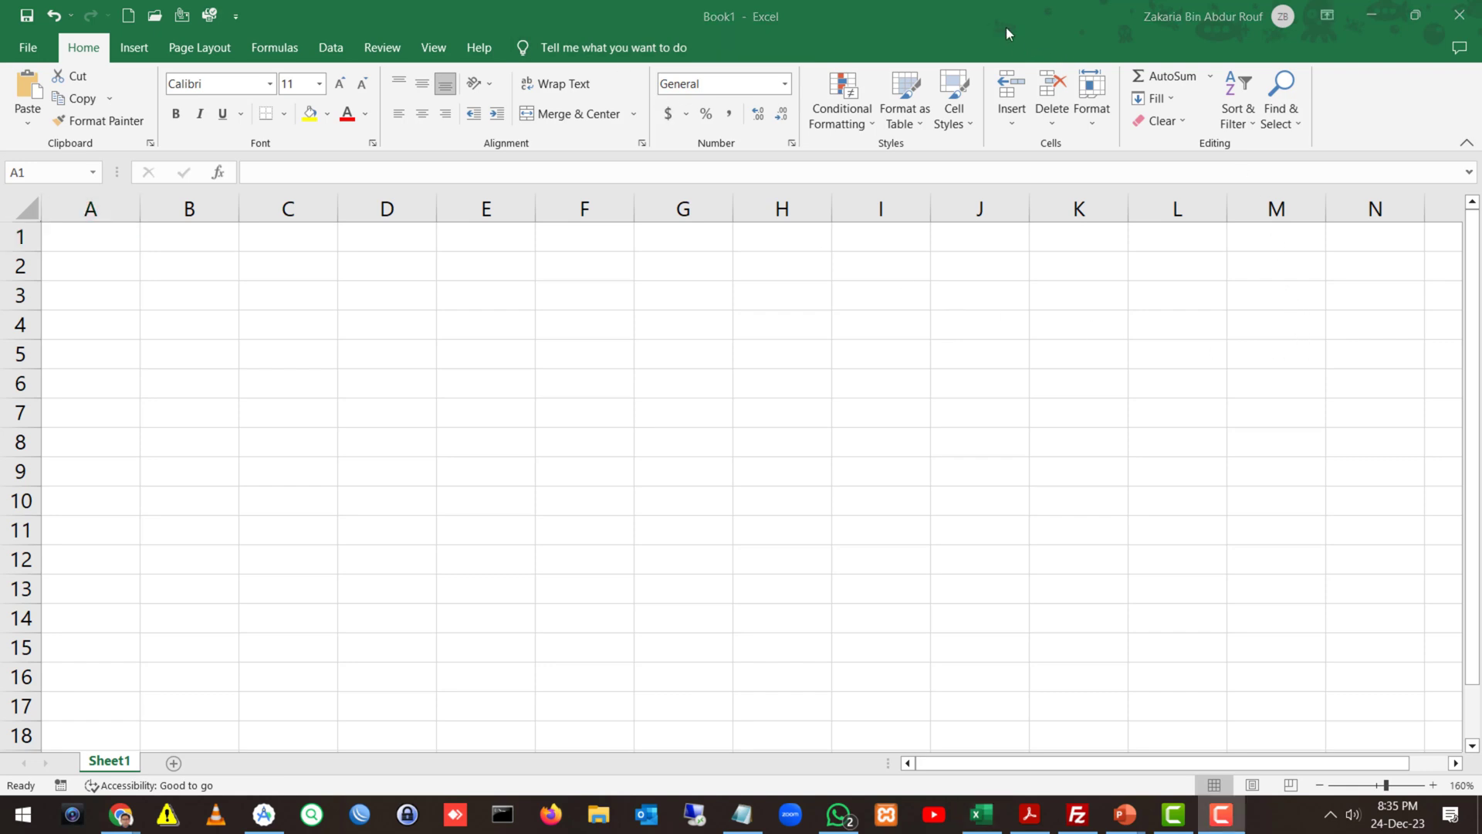
Step: Collapse the ribbon to its tab names, show the Home commands temporarily and pin the ribbon open again
click(1467, 145)
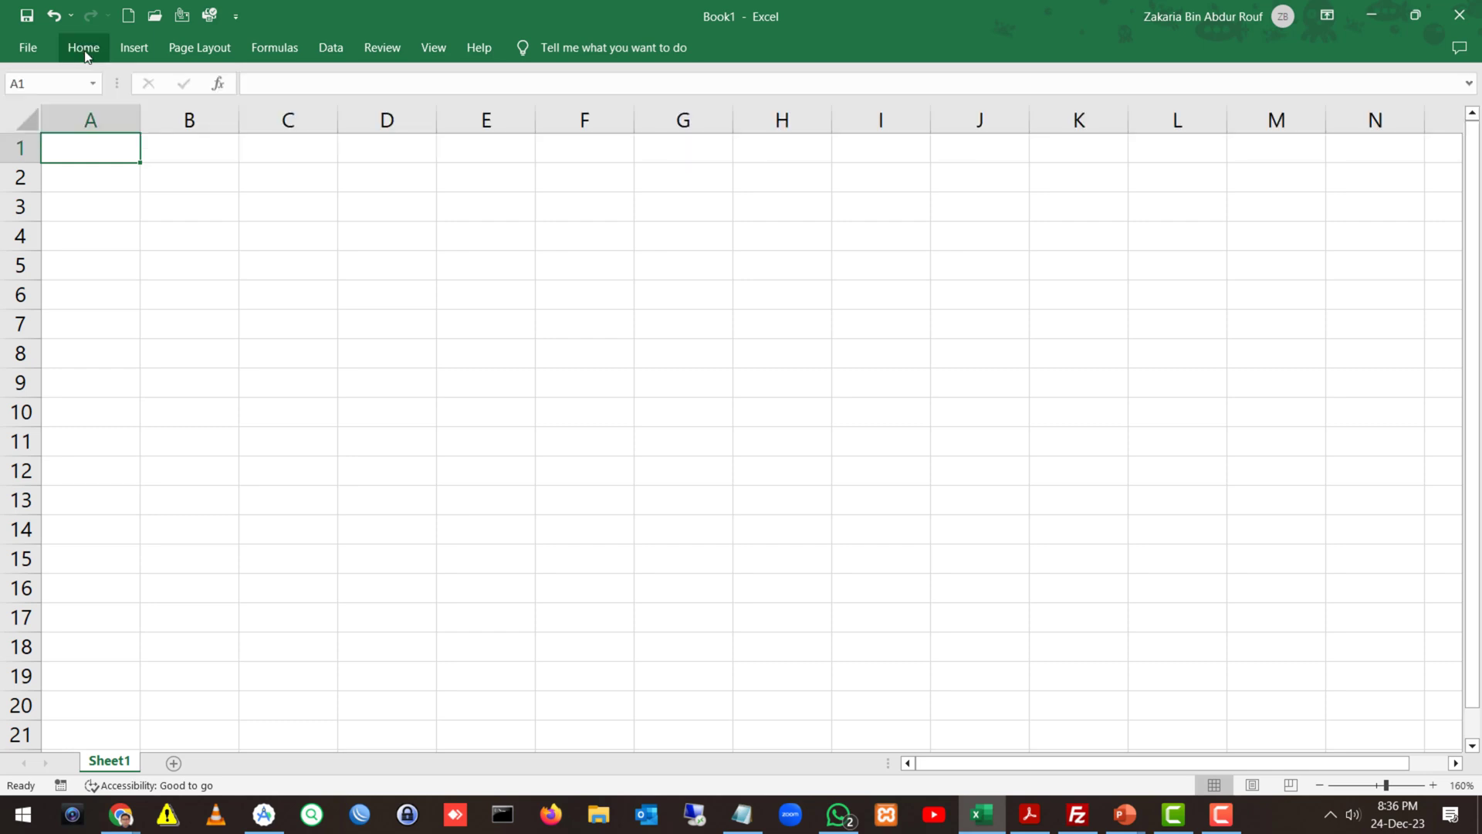
click(85, 53)
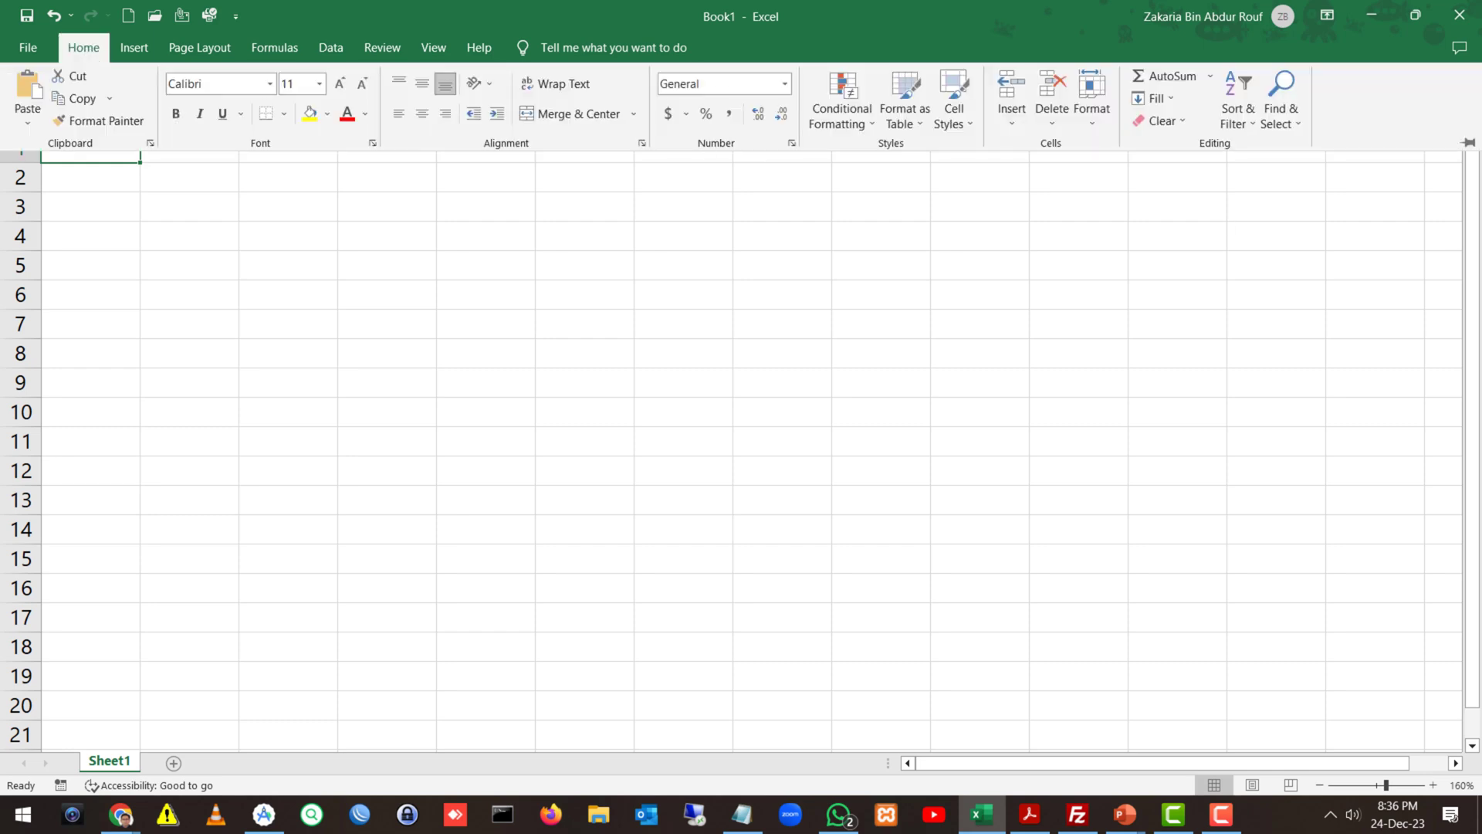
click(1470, 144)
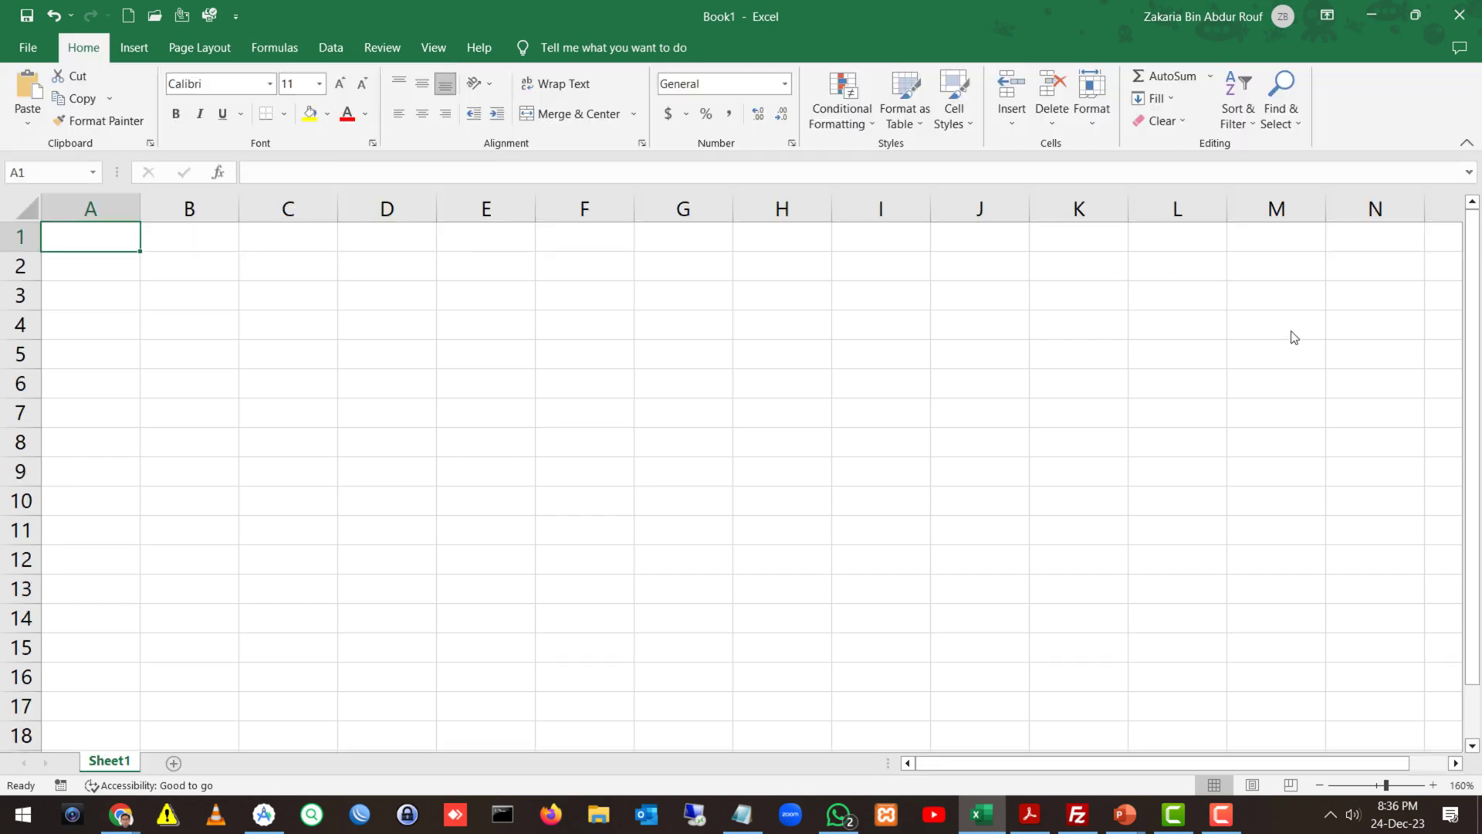
key(F9)
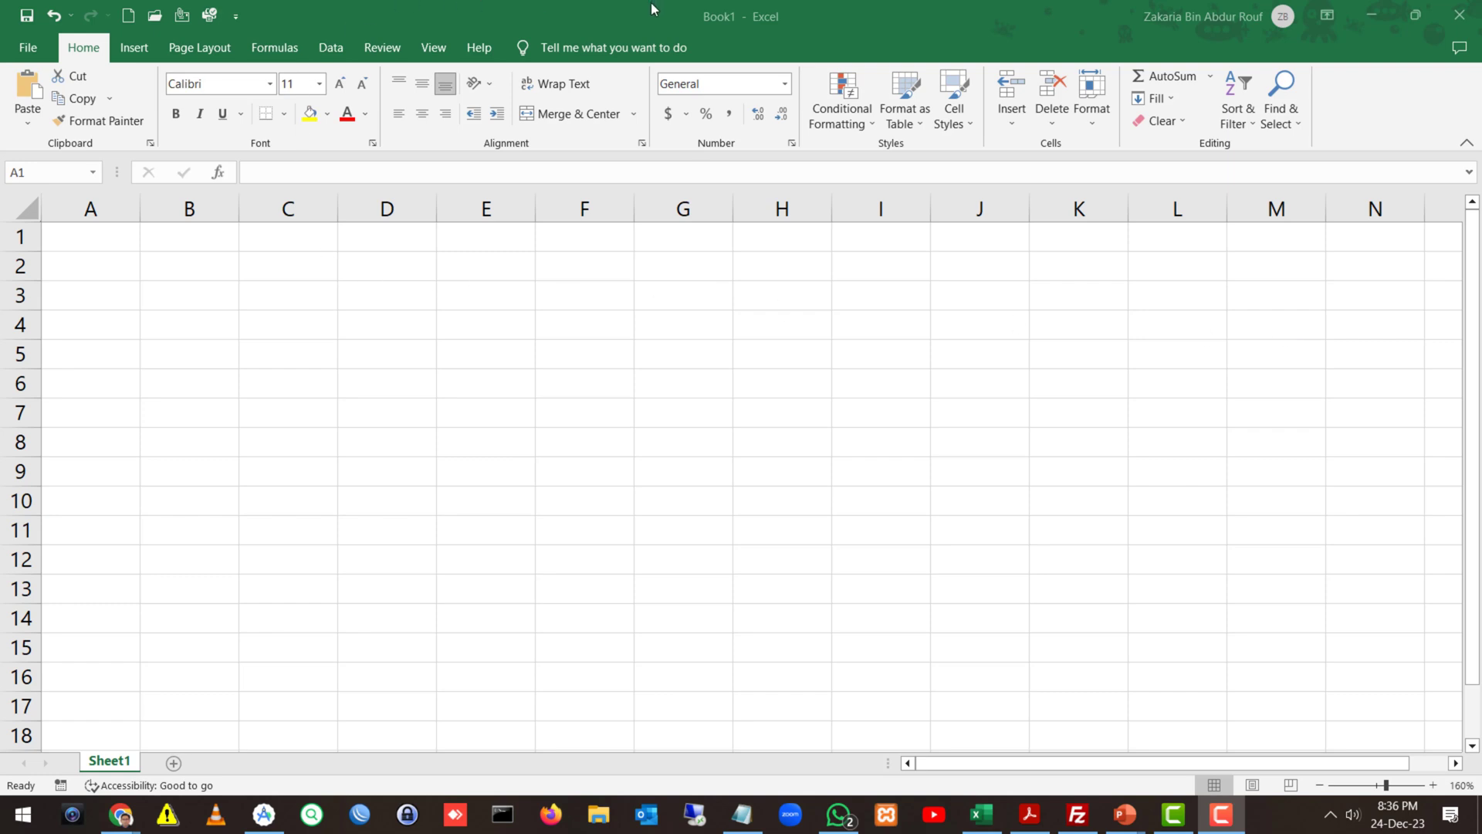